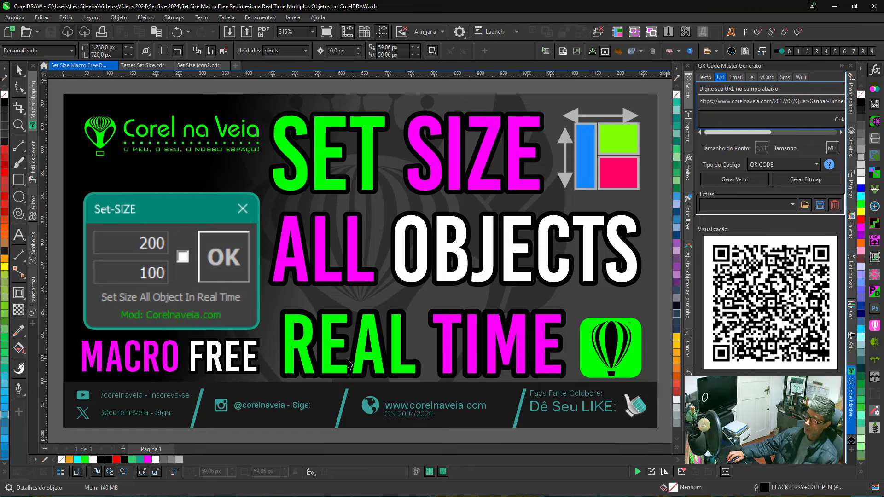
Step: Open the interactive CorelDRAW shortcut guide and close it again
left_click(416, 471)
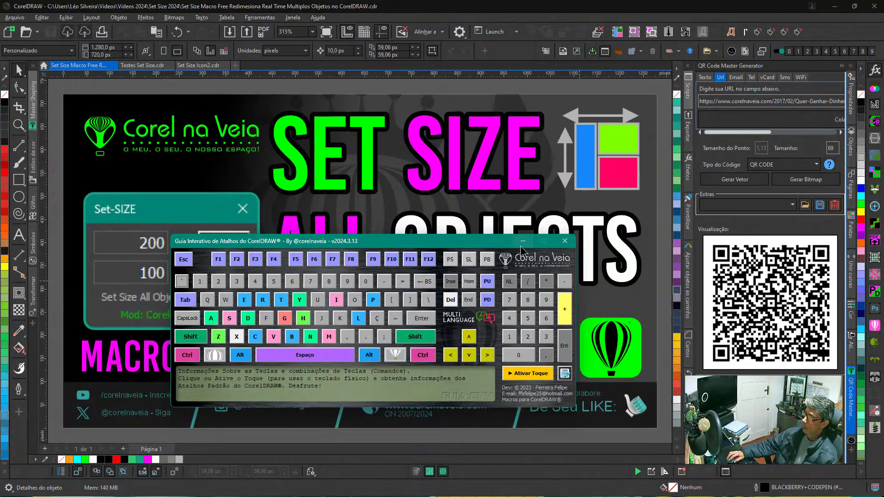
left_click(564, 241)
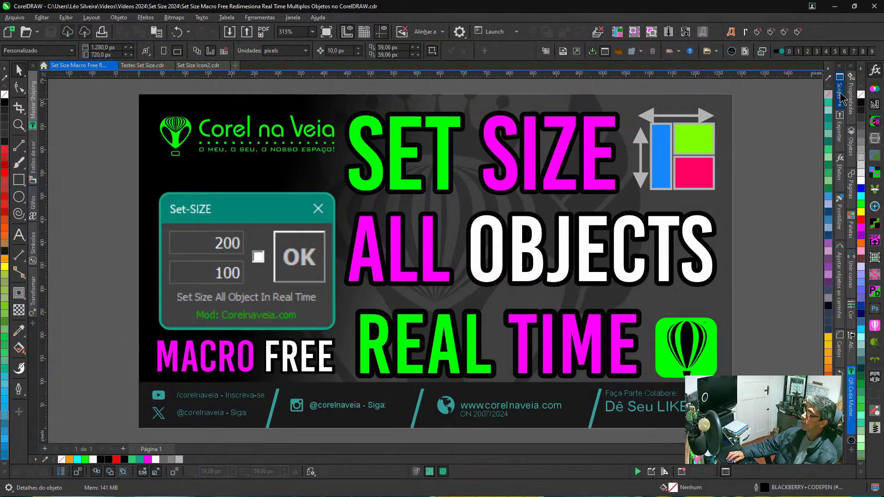
Step: Run the Power_Resize_1_3 macro from the Scripts list, move its dialog aside to view its options, and close it
left_click(839, 92)
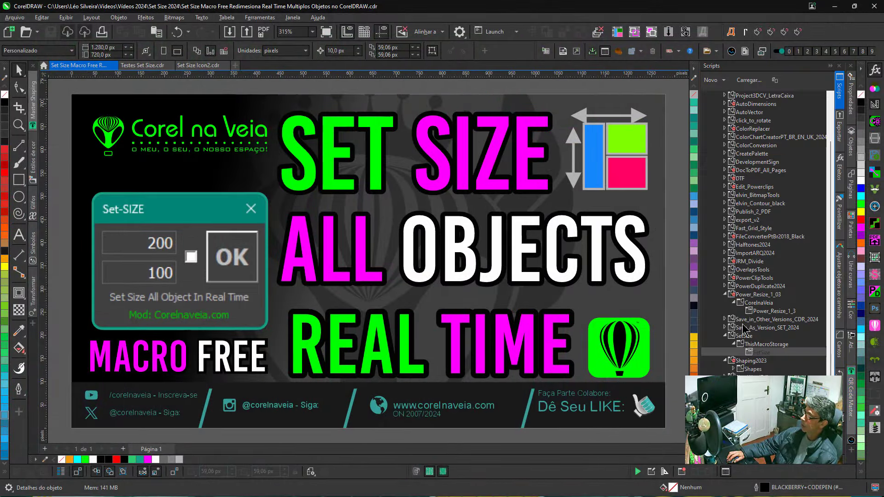
left_click(772, 313)
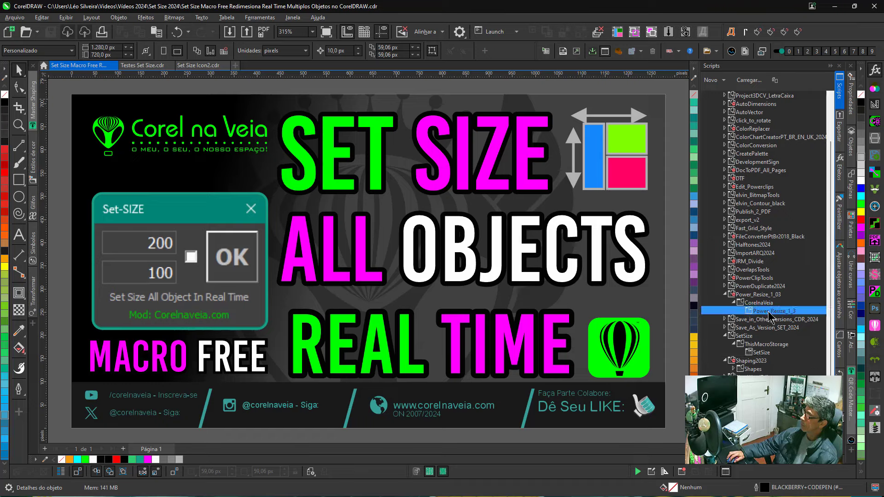
double_click(769, 312)
left_click_drag(452, 199, 372, 205)
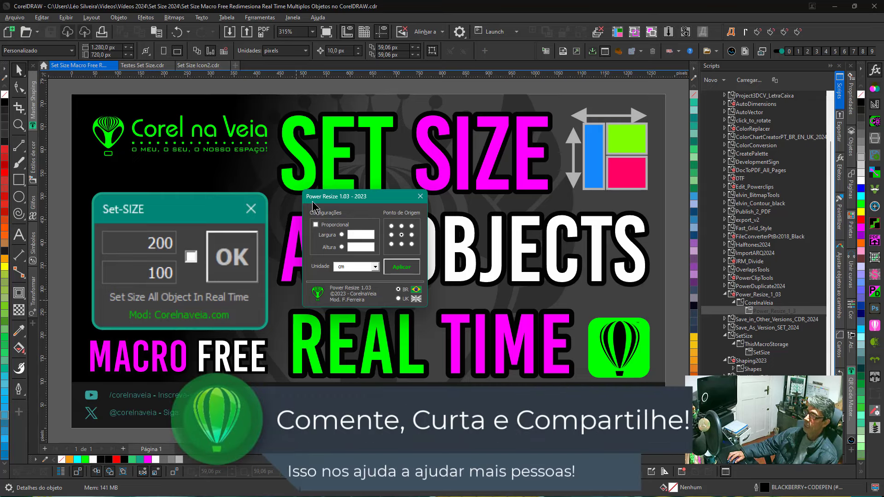
left_click_drag(373, 200, 386, 209)
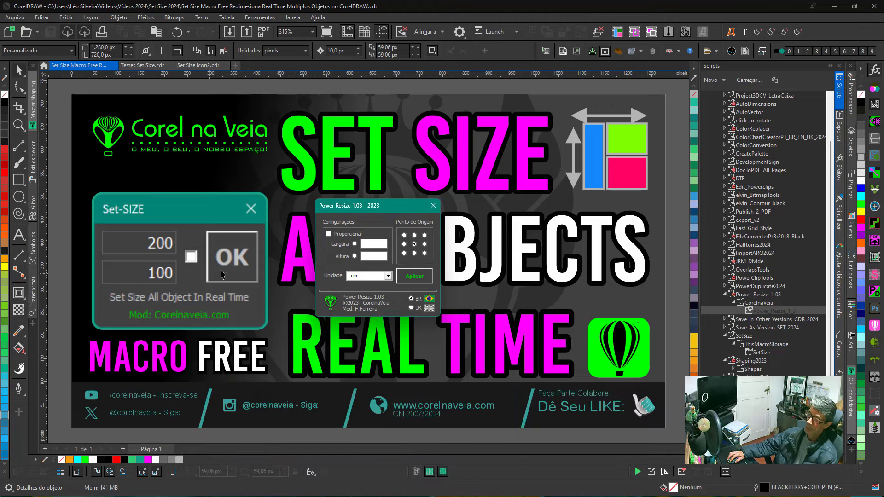
left_click(432, 205)
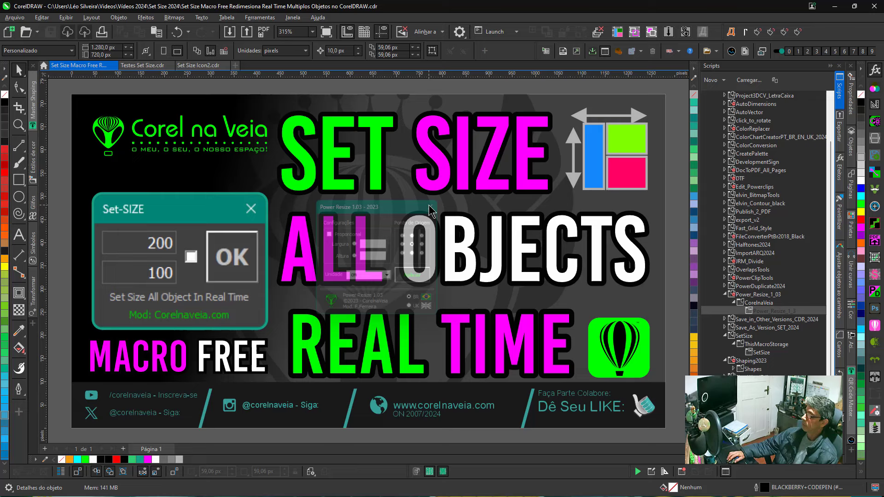
Step: Run the SetSize macro from ThisMacroStorage to view its dialog, and close it
double_click(761, 353)
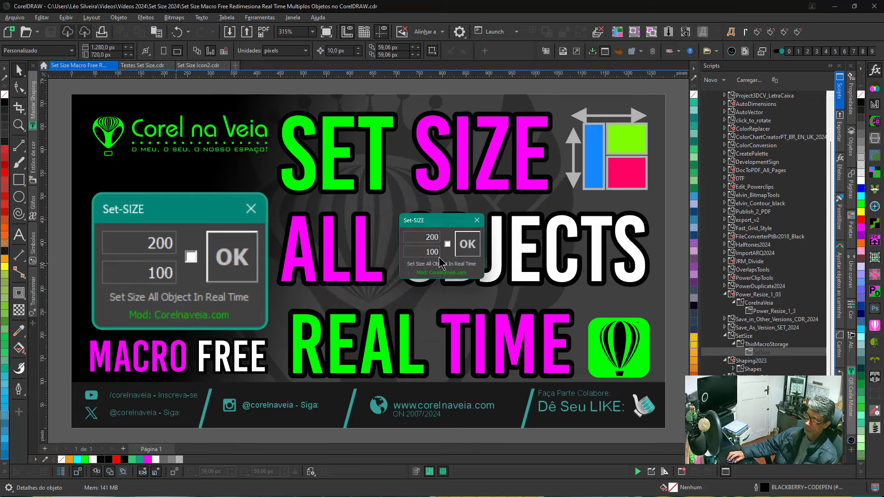
left_click(471, 223)
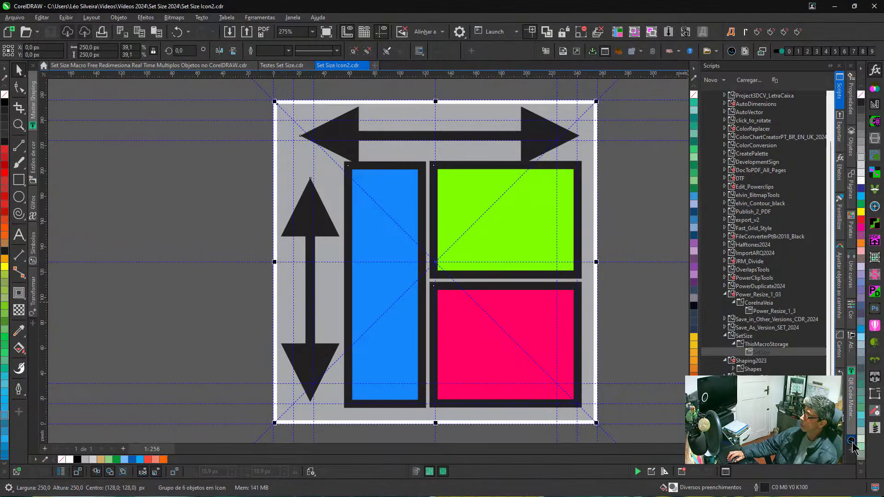
Step: Show the Icon Toolset docker beside the icon drawing and collapse the Scripts docker
left_click(851, 442)
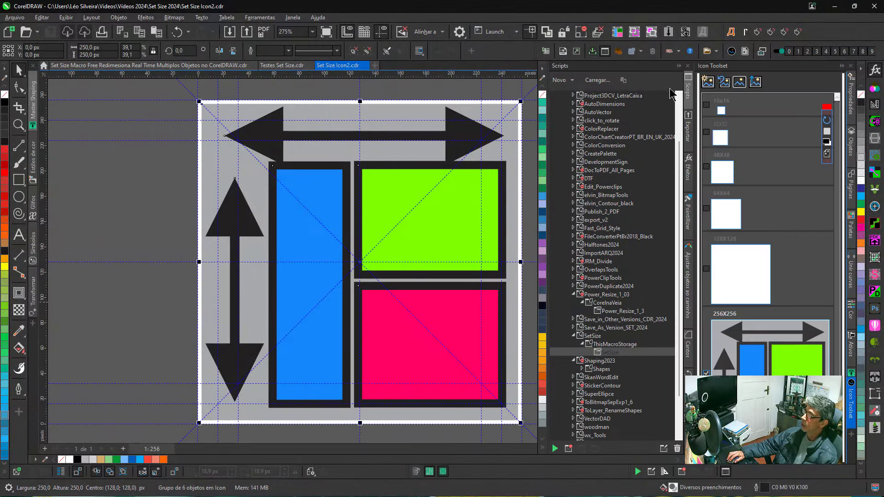
left_click(679, 67)
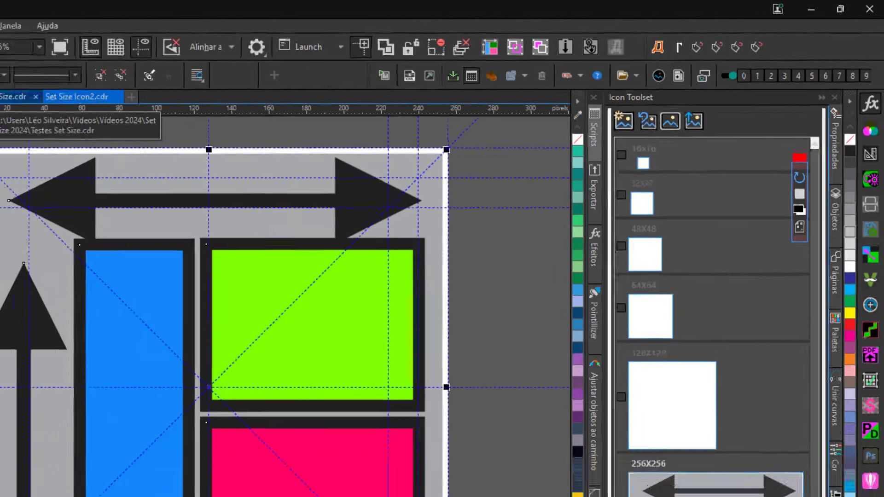
Step: Switch to the Testes Set Size.cdr document and select all the objects on its page
left_click(278, 65)
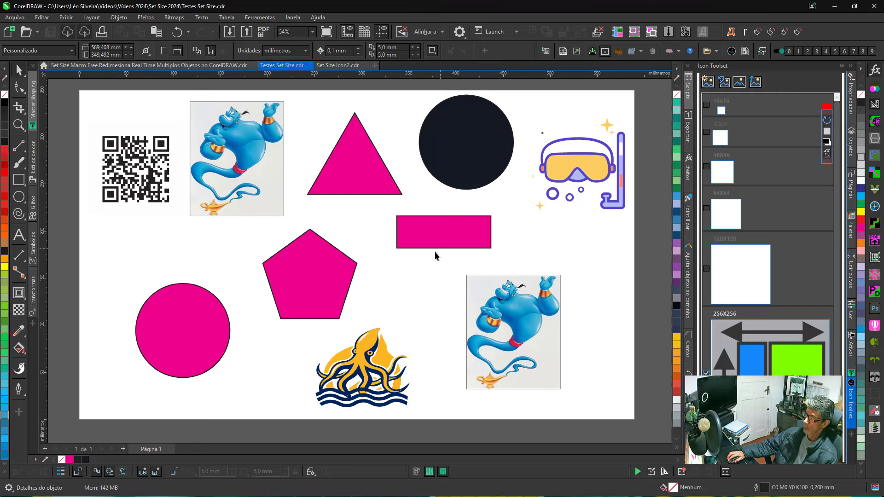
scroll(386, 275, "down", 2)
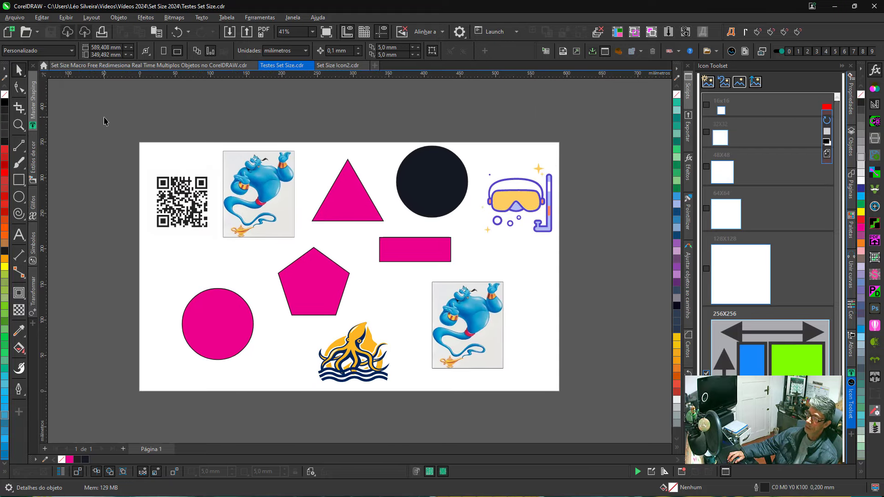
left_click(585, 410)
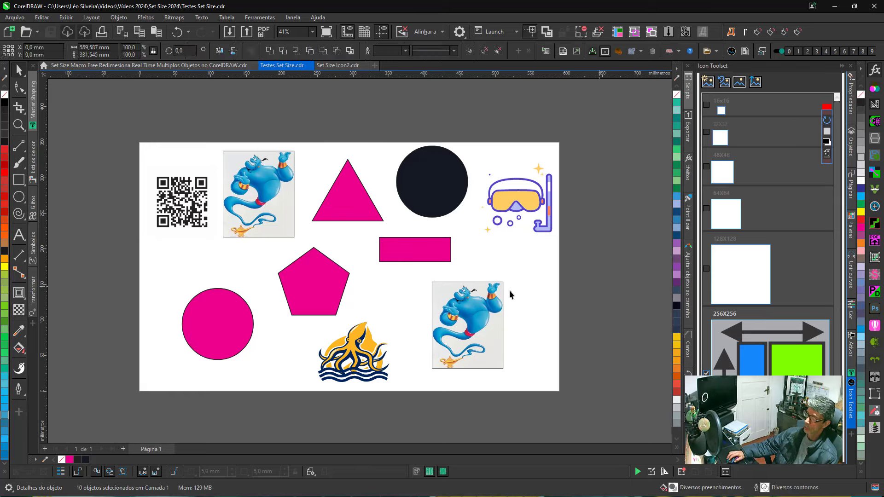
Step: Select only the pink circle and set its width to 50 mm
left_click(218, 313)
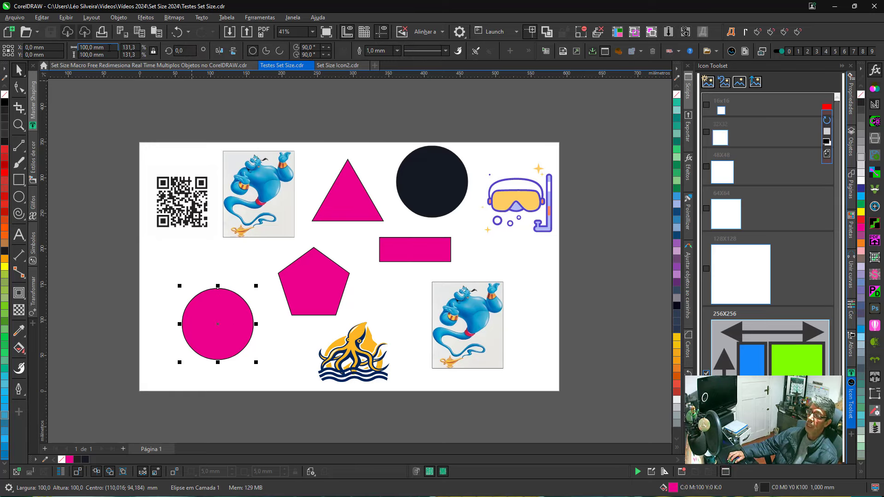
left_click(92, 47)
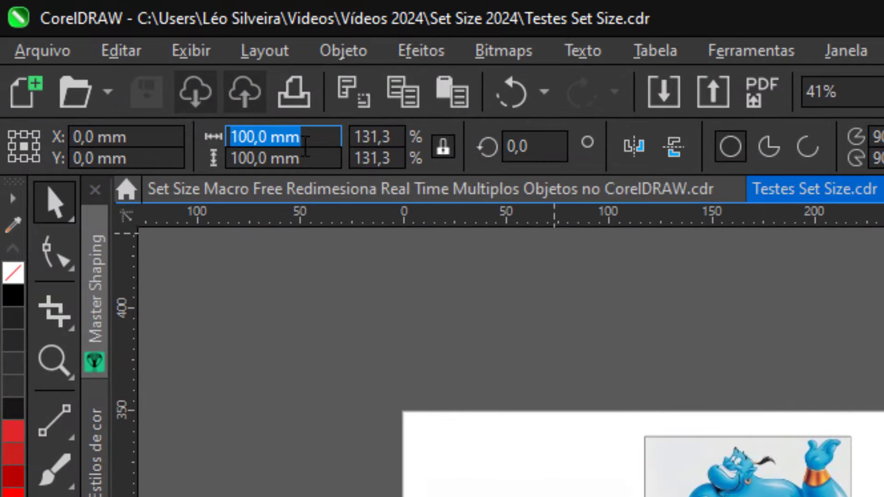
left_click(325, 146)
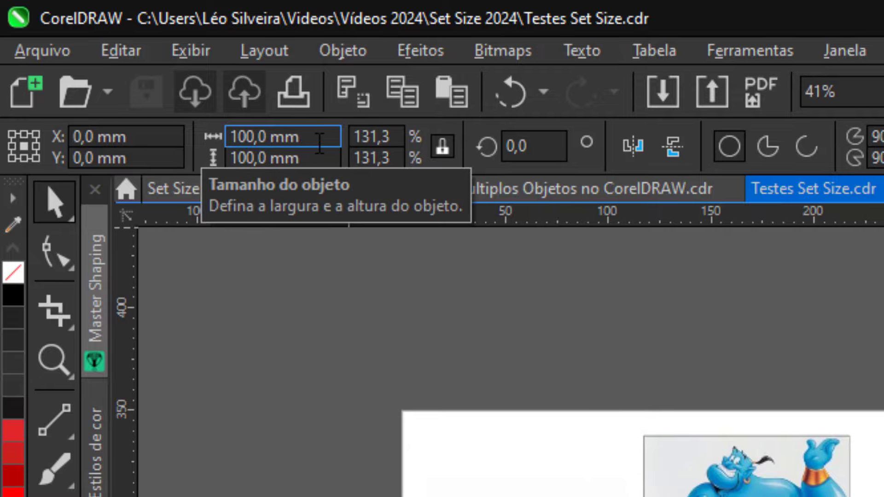
left_click_drag(322, 137, 231, 137)
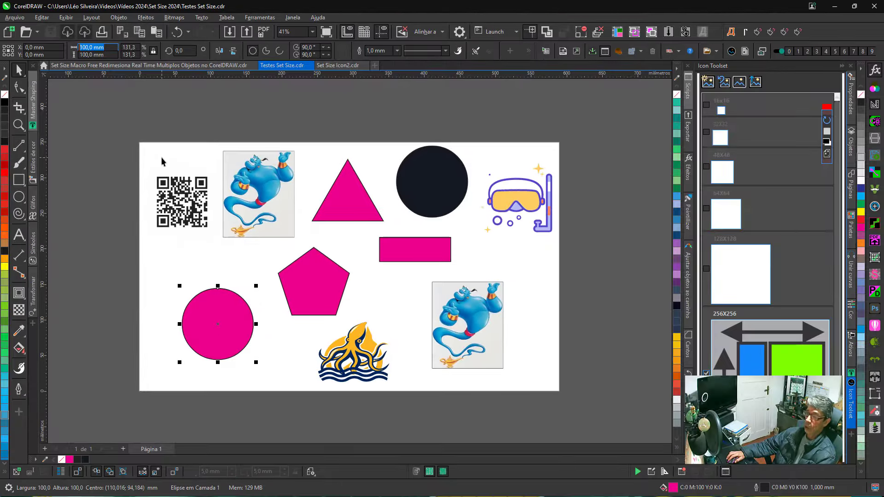
type("50")
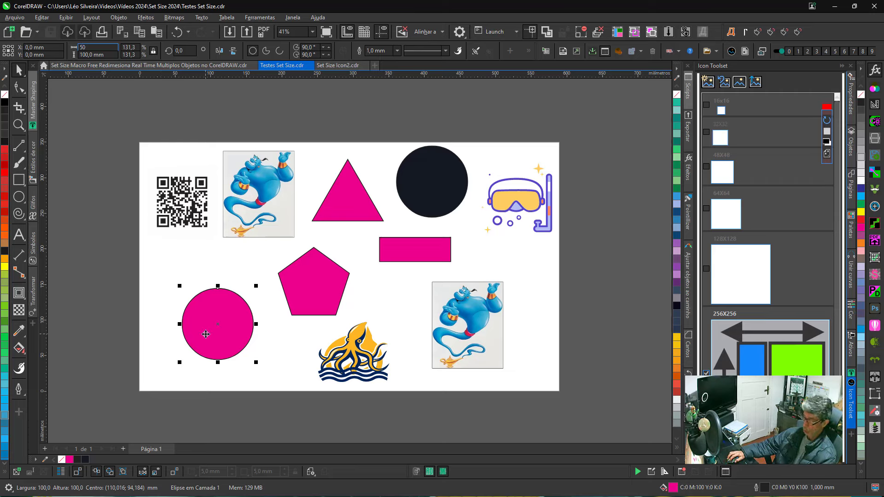
key("Return")
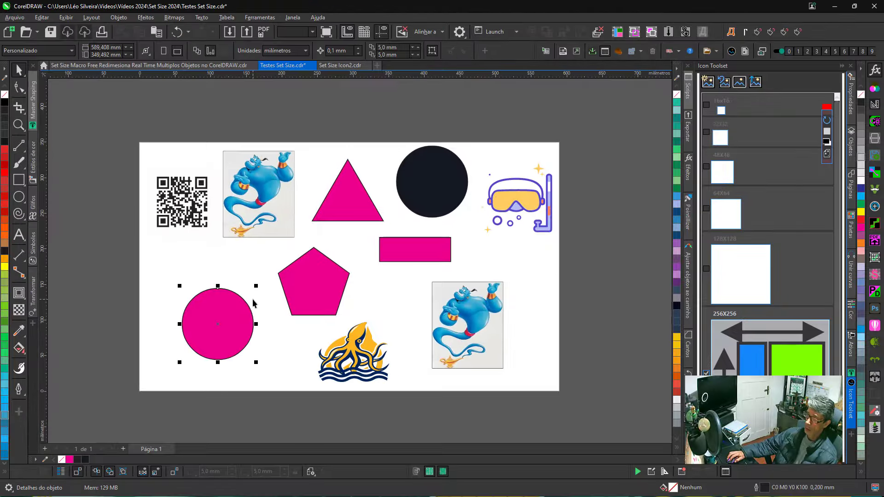
Step: Add the pentagon to the circle selection, set their combined width to 50 mm, and undo the resize
left_click(308, 286, "shift")
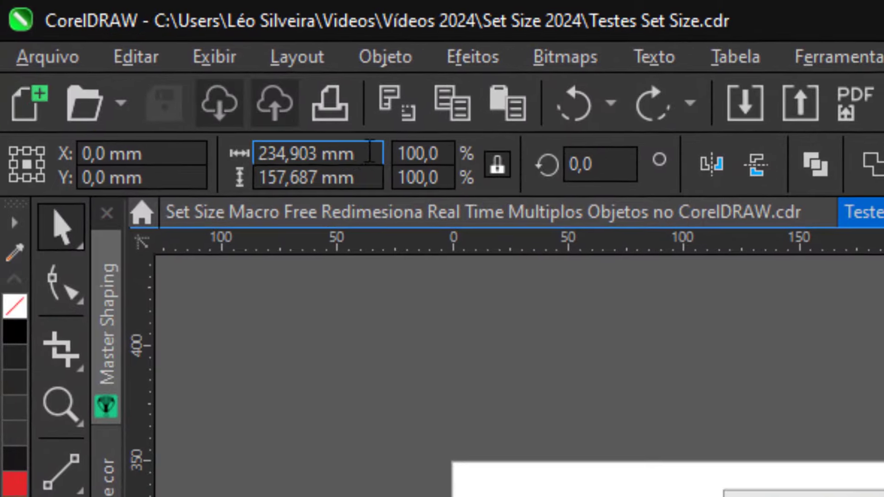
left_click(94, 47)
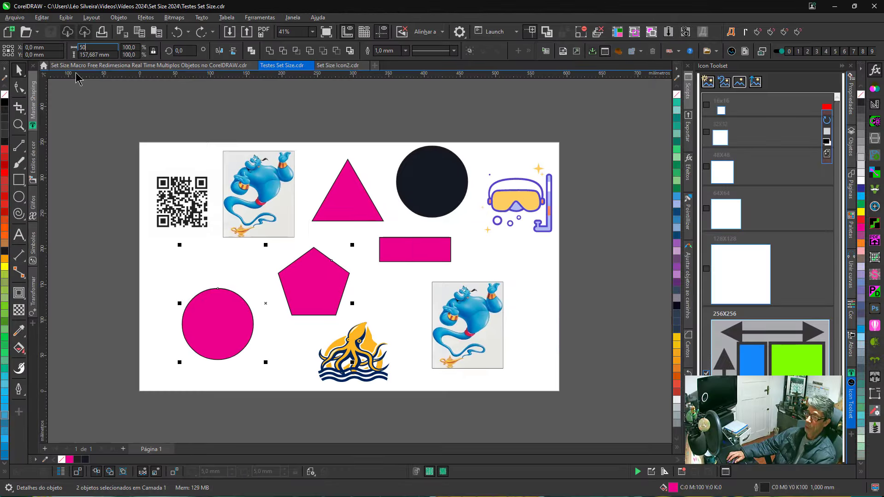
type("50")
key("Return")
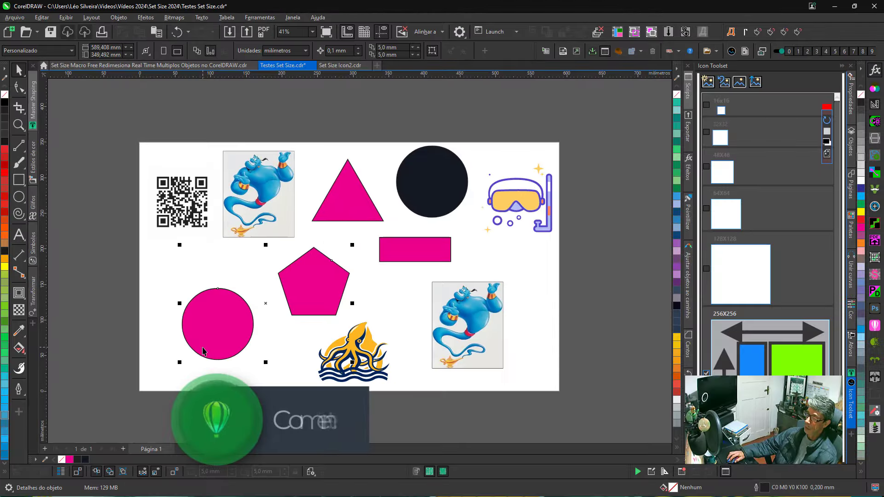
key("ctrl+z")
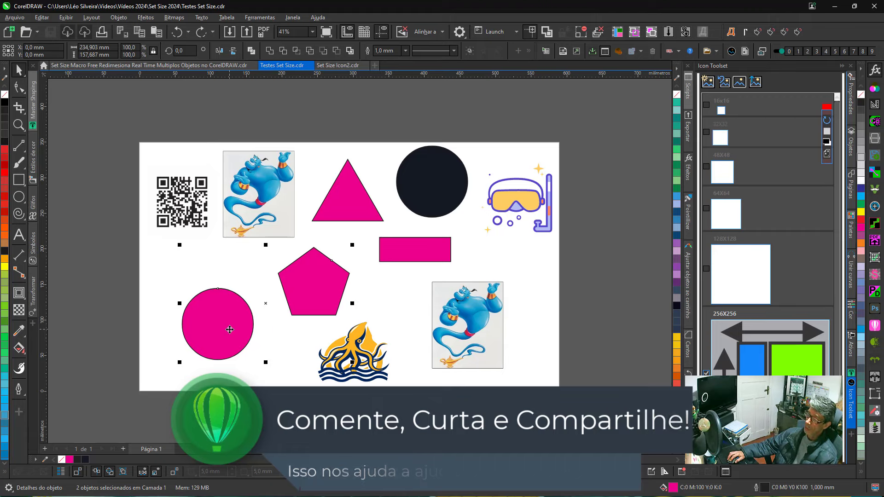
Step: Select every object on the page together
left_click_drag(131, 116, 621, 426)
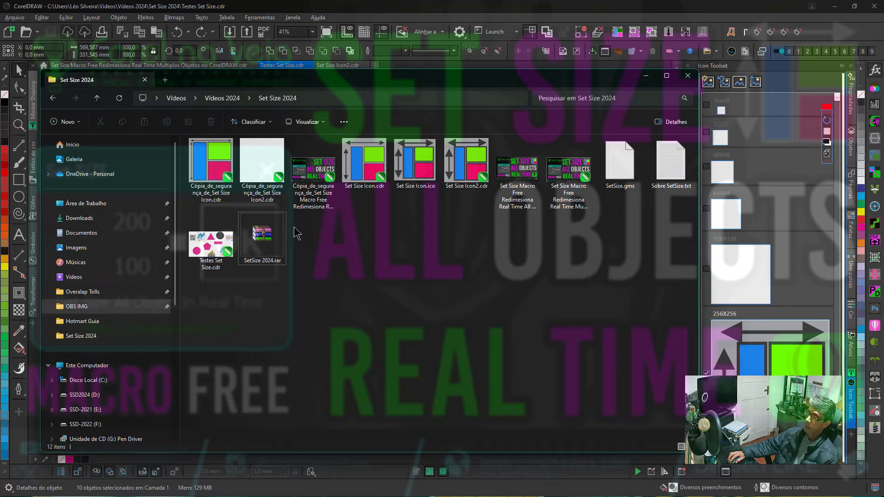
Step: In File Explorer, open SetSize 2024.rar, examine Set Size Icon.ico and SetSize.gms, close the archive and minimize the folder window
left_click(272, 237)
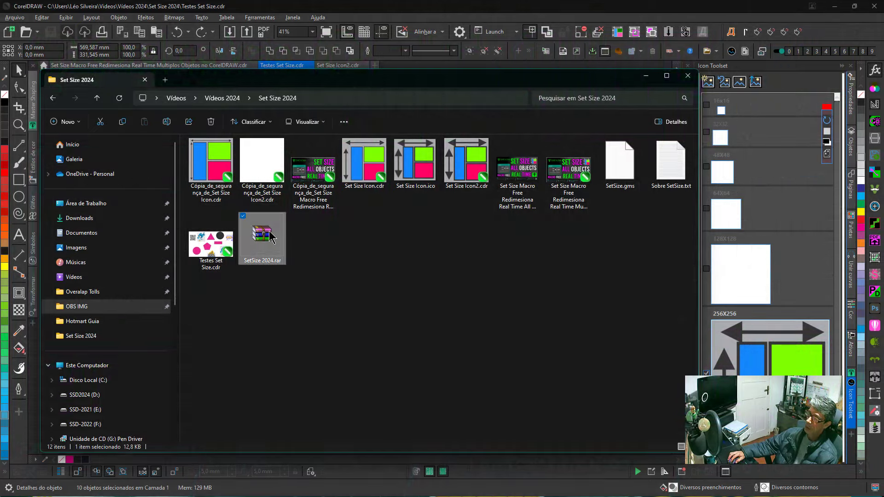
double_click(261, 235)
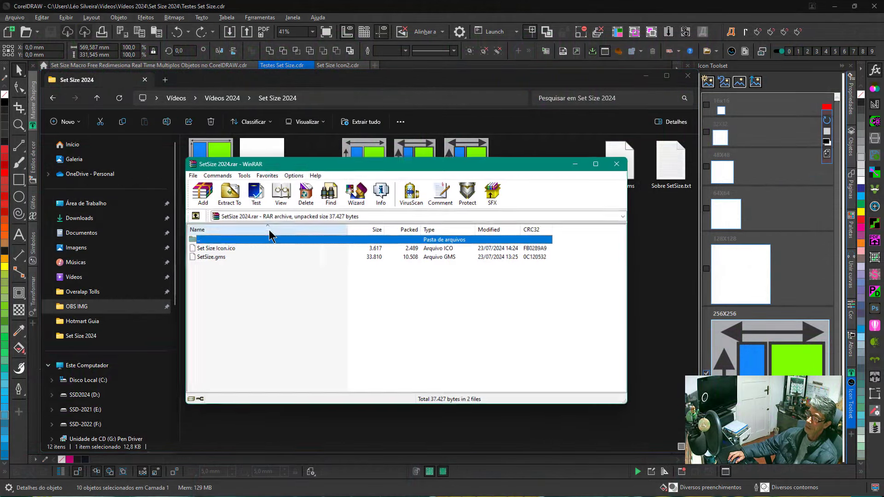
left_click(223, 249)
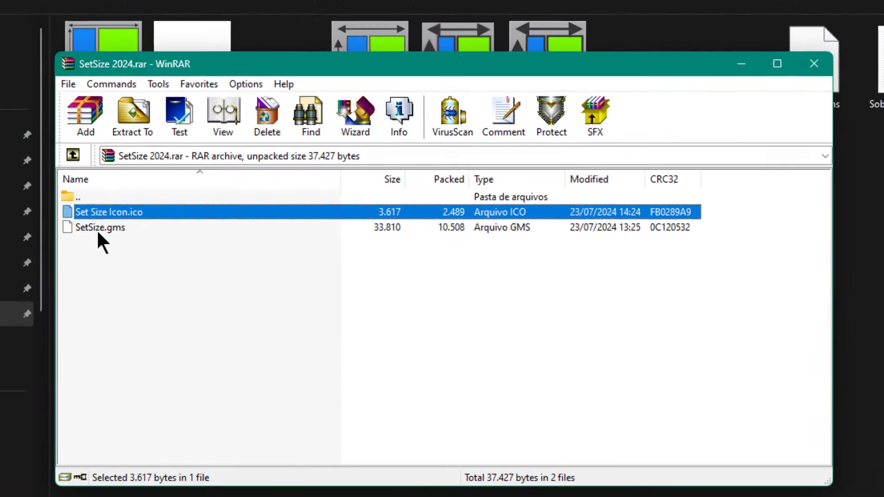
left_click(207, 257)
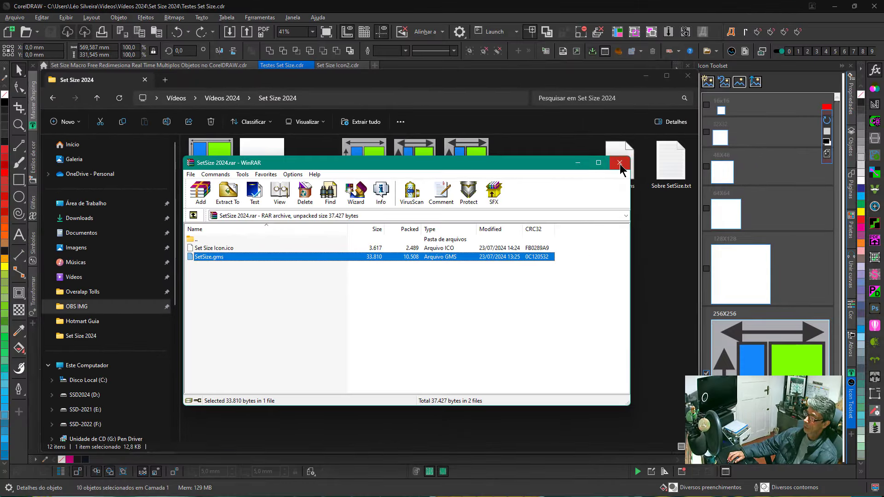
left_click(620, 164)
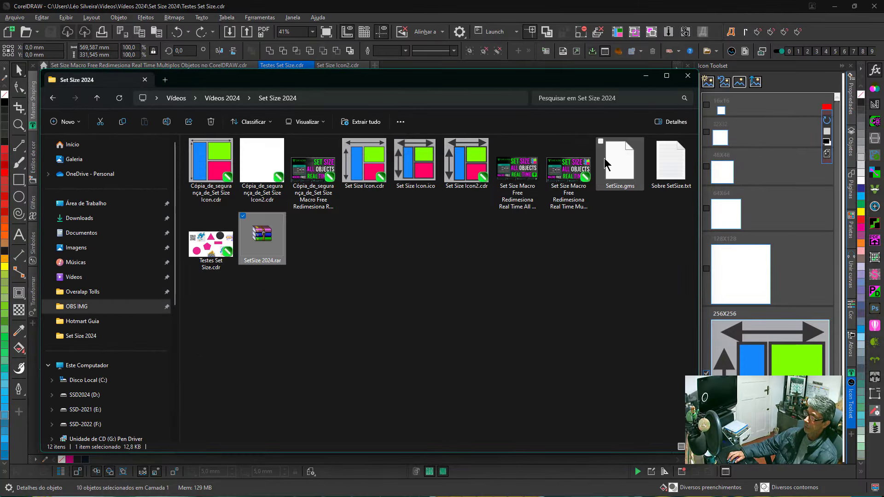
left_click(646, 76)
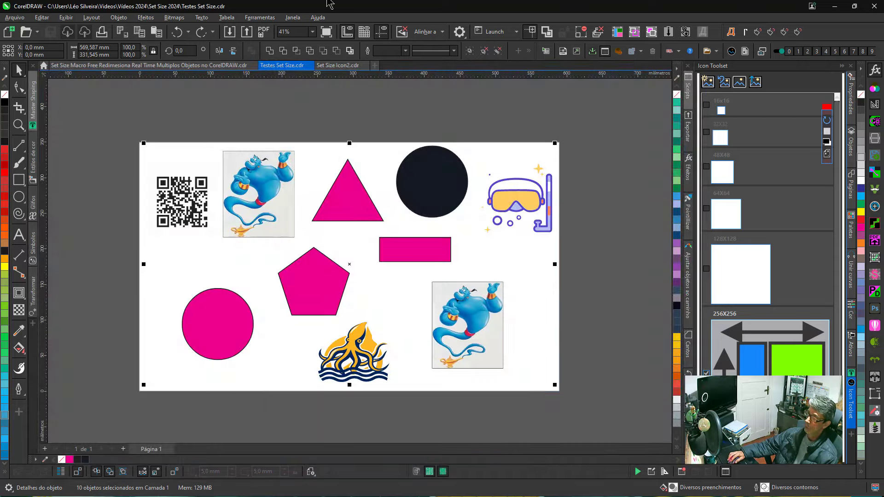
Step: Close the Drag Files in one Box launcher, collapse the Icon Toolset docker and reopen the Scripts docker
mouse_move(341, 14)
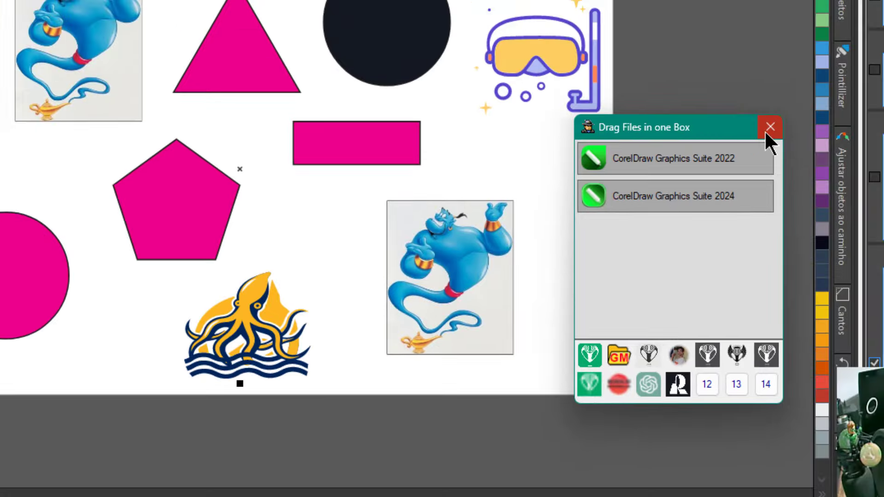
left_click(828, 74)
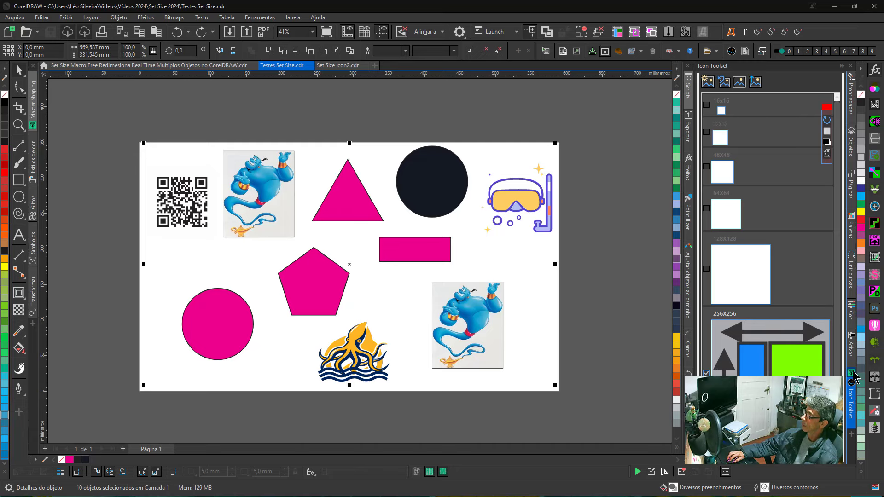
left_click(841, 66)
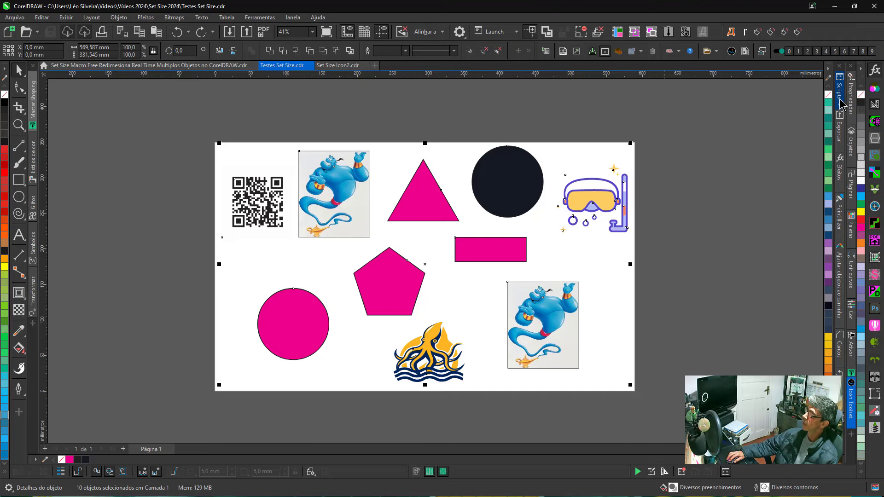
left_click(841, 100)
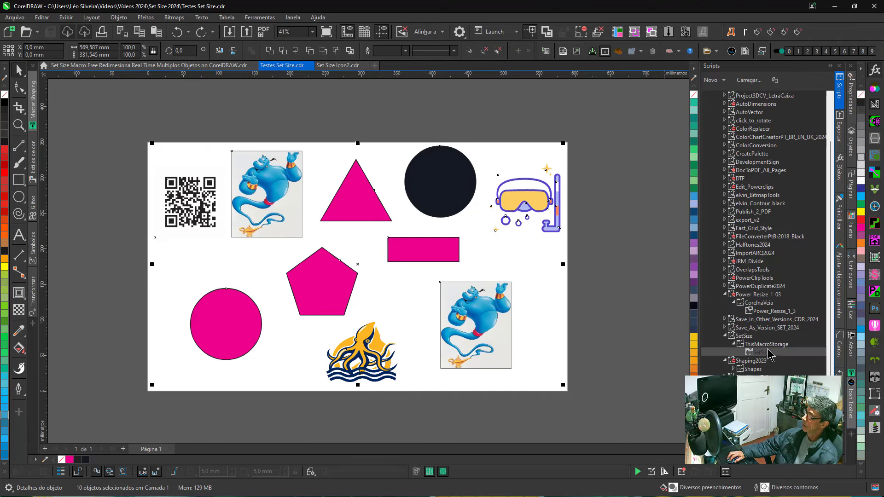
Step: Open the keyboard shortcut assignment for the SetSize macro and look through the macro commands in the options
left_click(741, 338)
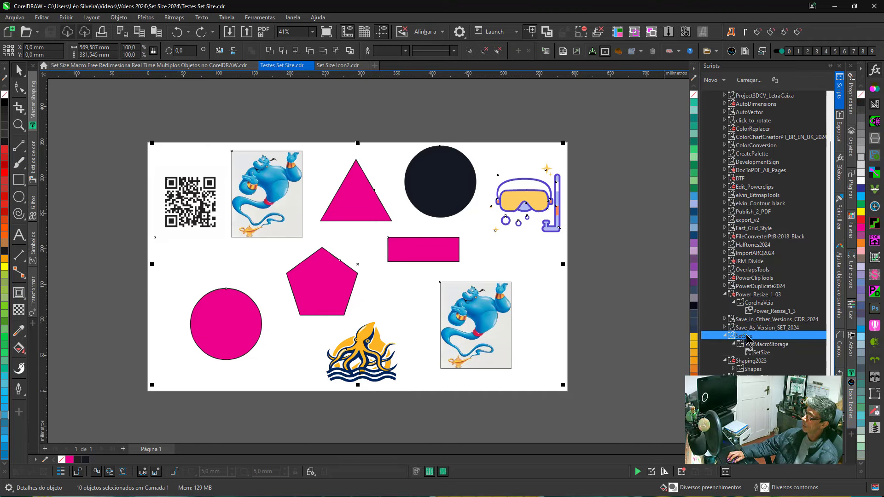
left_click(755, 353)
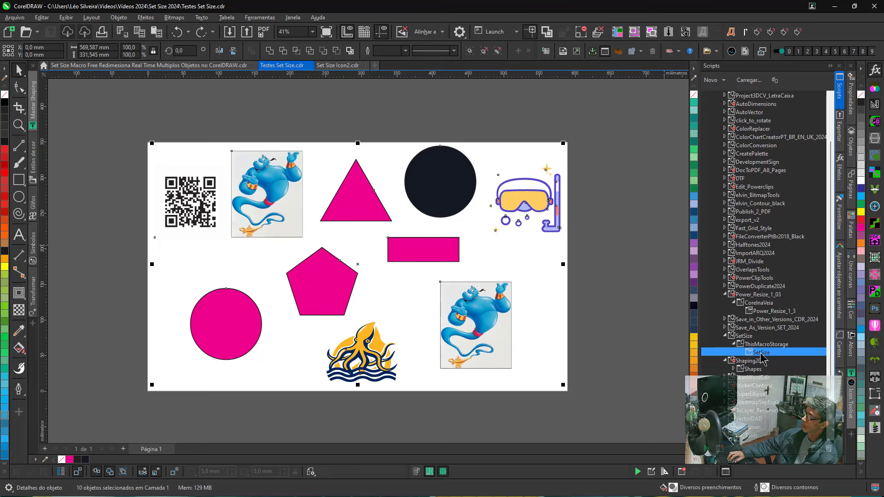
right_click(767, 354)
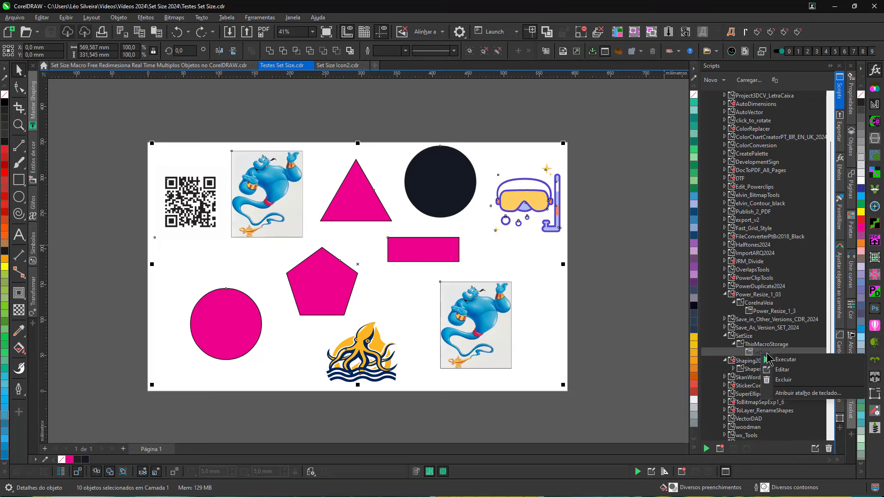
left_click(791, 394)
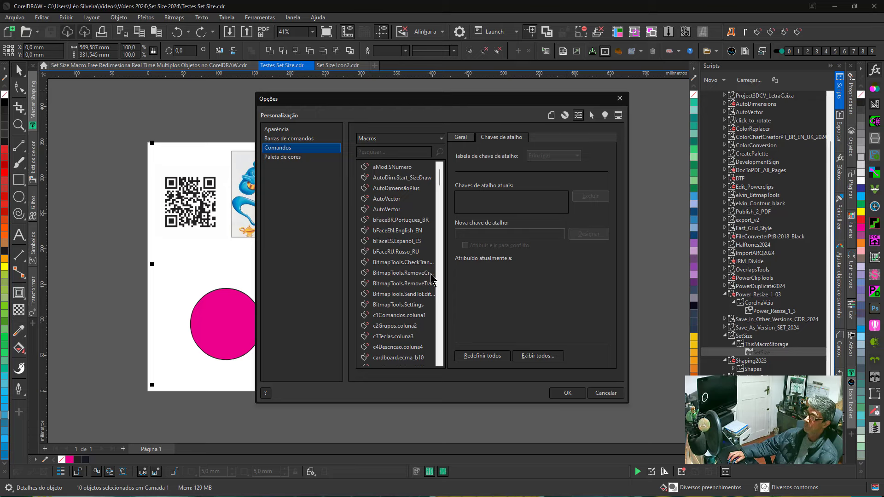
left_click(415, 233)
left_click(397, 188)
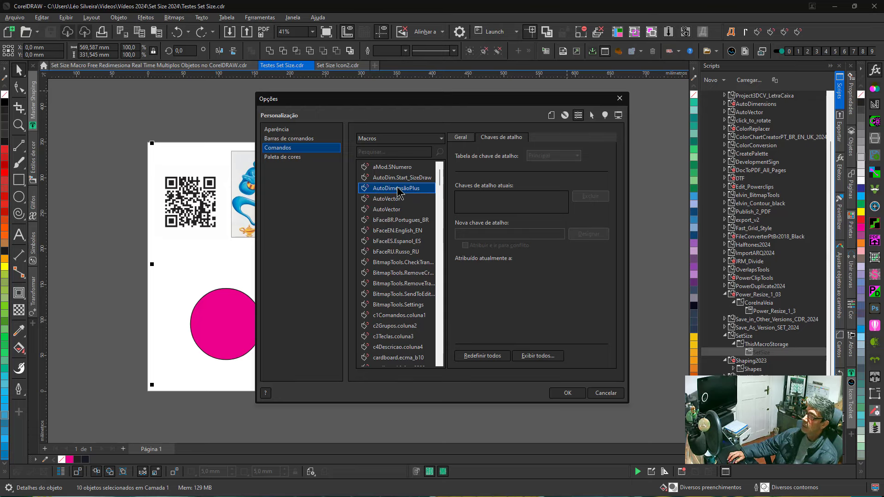
left_click(391, 167)
left_click(385, 152)
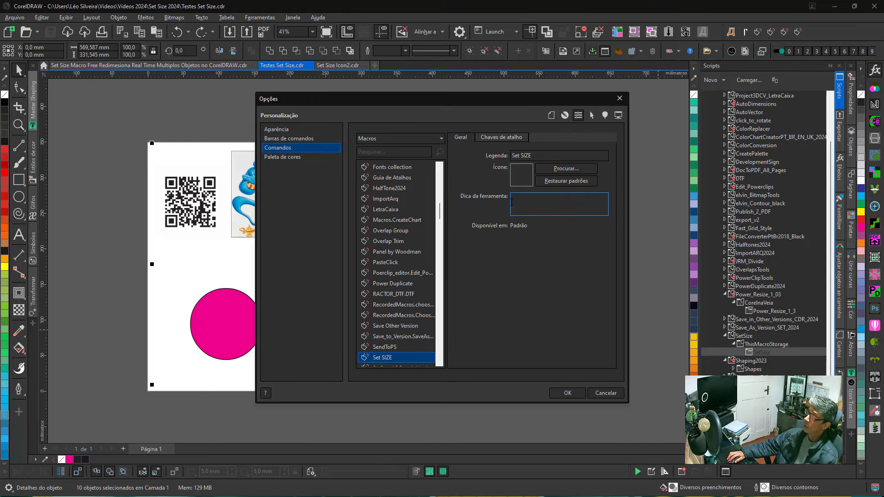
Step: Try to assign Set Size Icon.ico as the icon of the Set SIZE command, and cancel the options
left_click(563, 169)
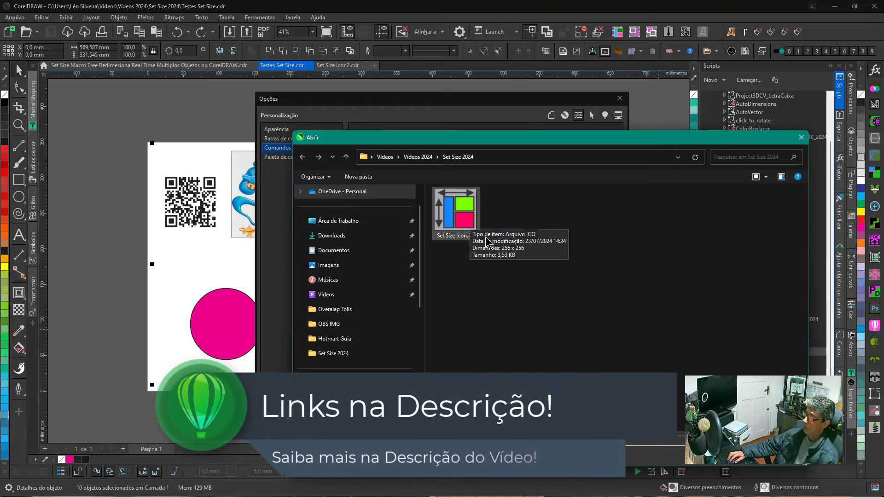
double_click(458, 219)
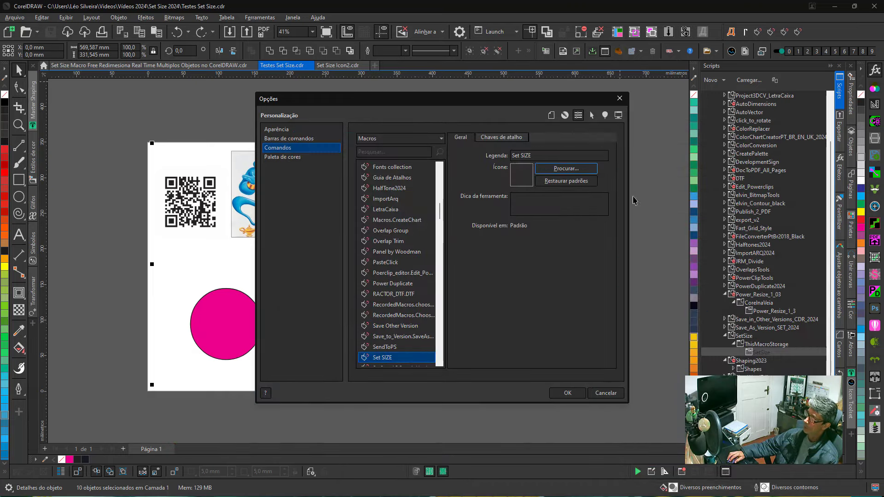
left_click(605, 393)
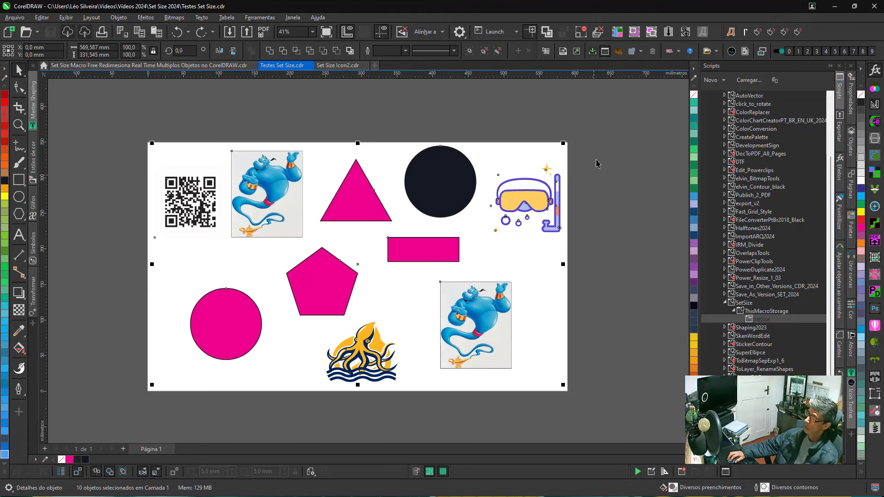
Step: Launch SetSize, move its window off the artwork and resize every selected object proportionally to 50 mm
left_click(617, 32)
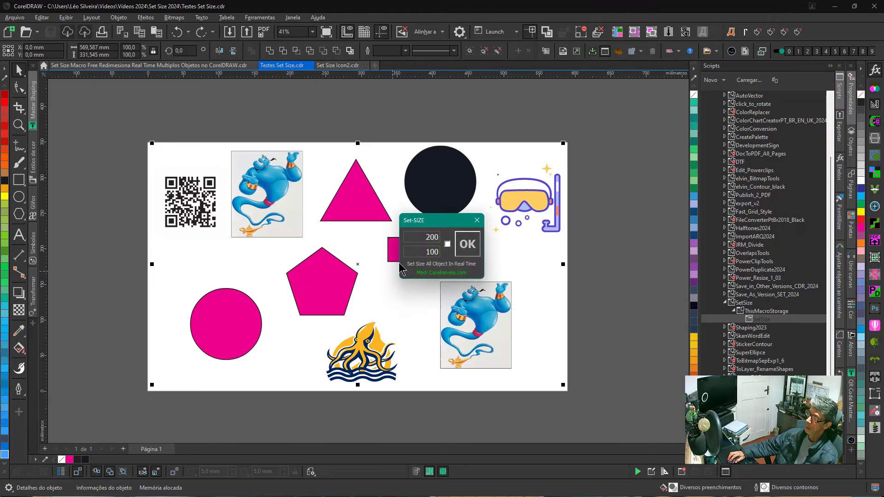
left_click_drag(428, 226, 610, 146)
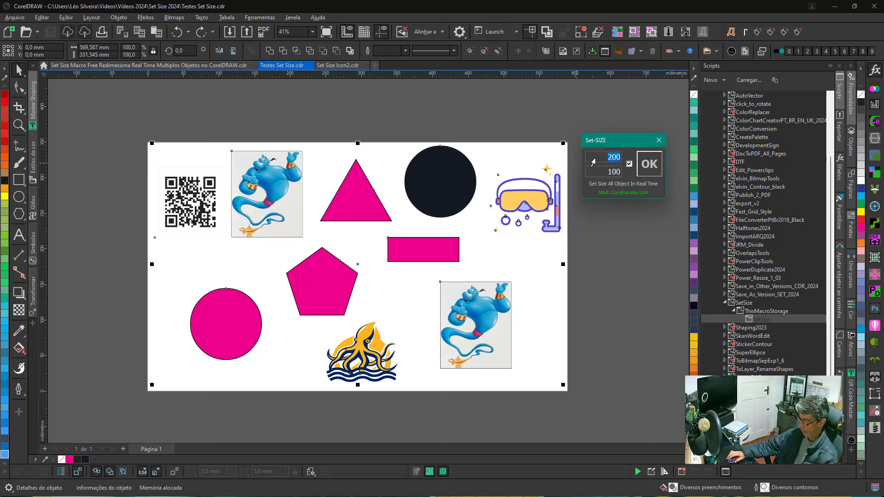
type("50")
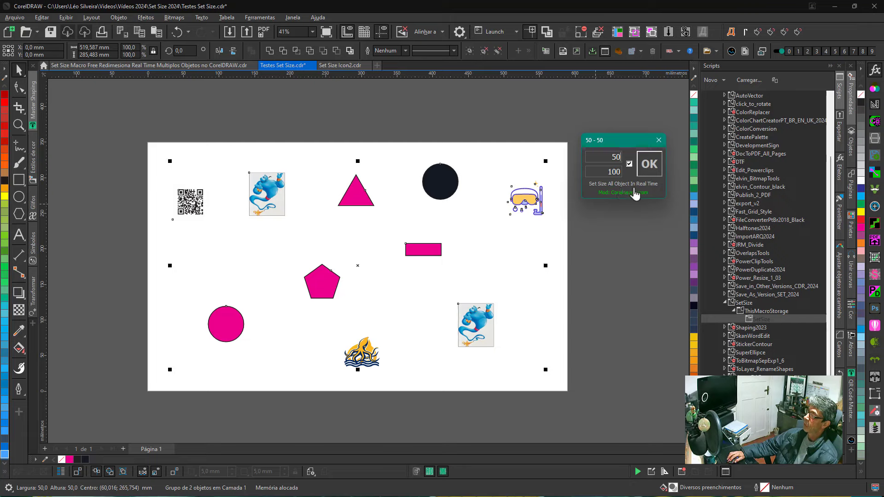
Step: Use SetSize to resize all selected objects proportionally to 100 mm, to 200 mm and back to 100 mm
double_click(596, 161)
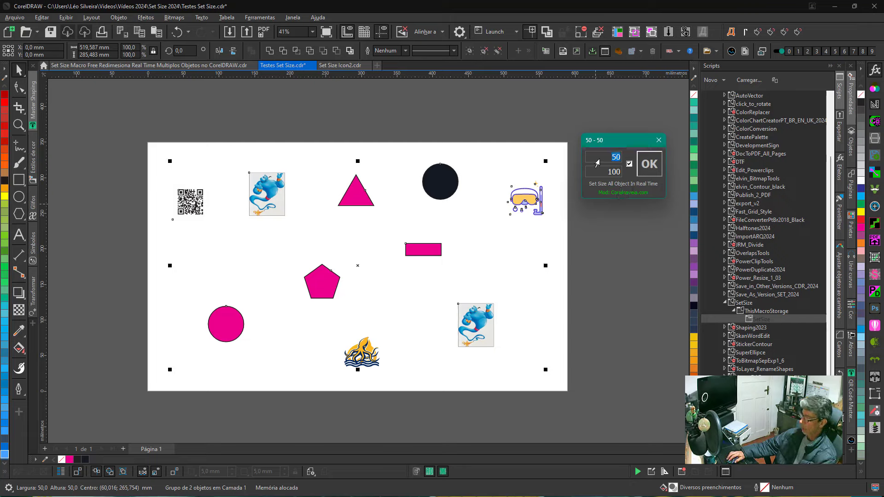
type("100")
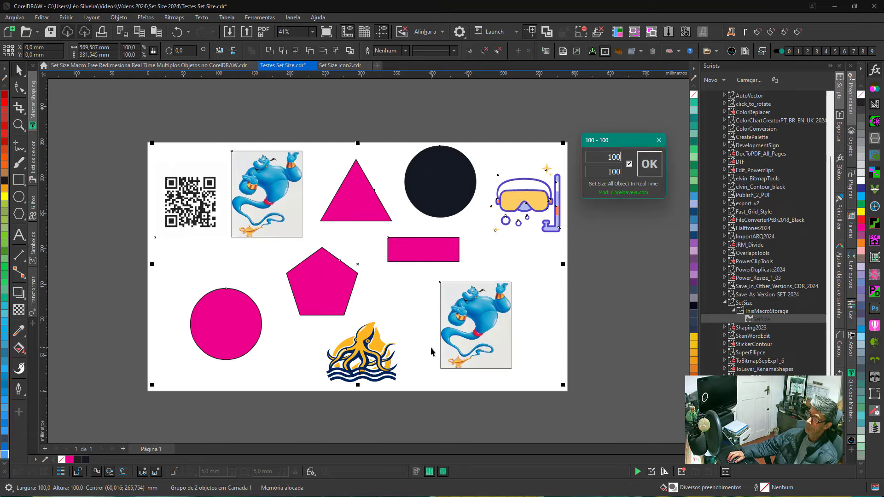
double_click(588, 160)
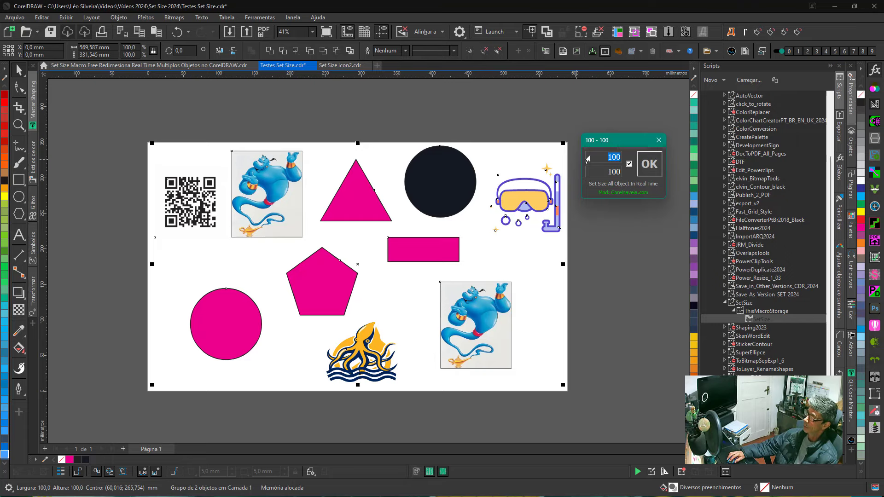
type("200")
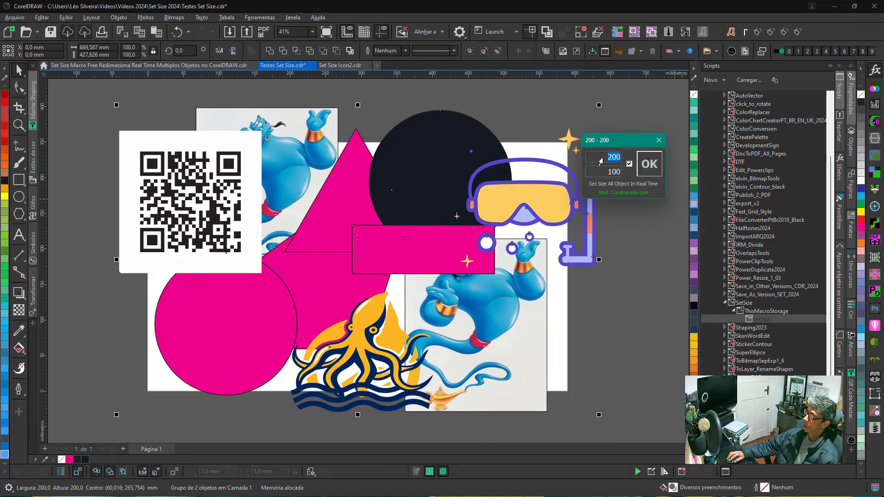
type("100")
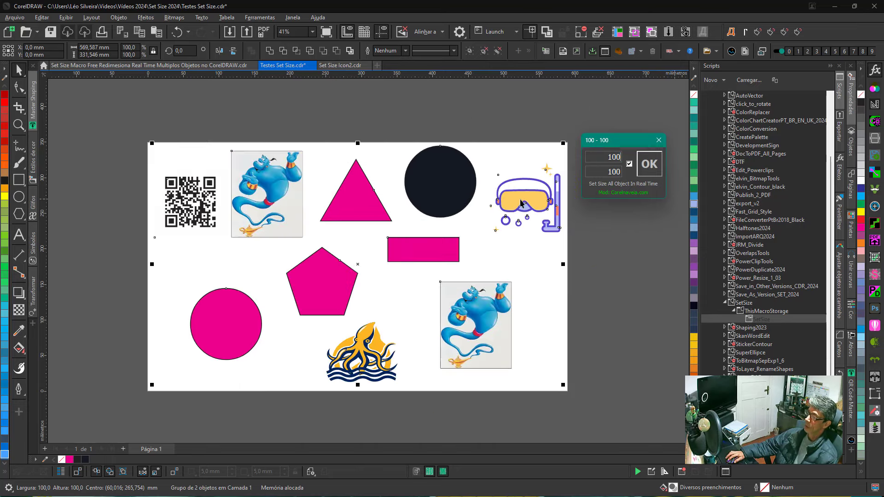
Step: Select only the magenta rectangle and circle and resize each with SetSize to 50 by 30 mm without keeping proportions
left_click(602, 322)
left_click(495, 322)
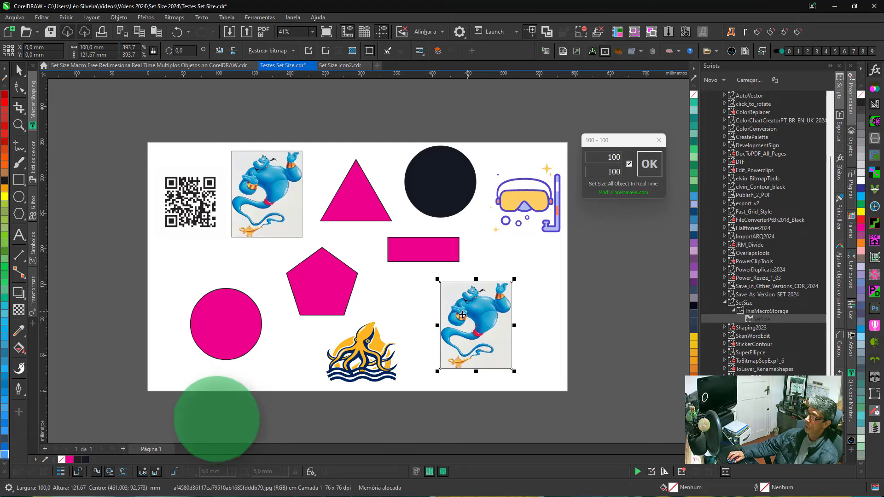
left_click(415, 252)
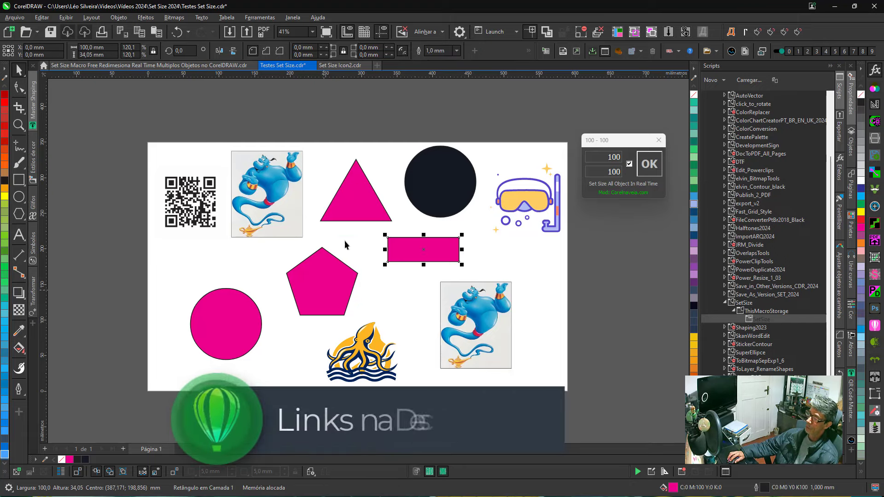
left_click(241, 315, "shift")
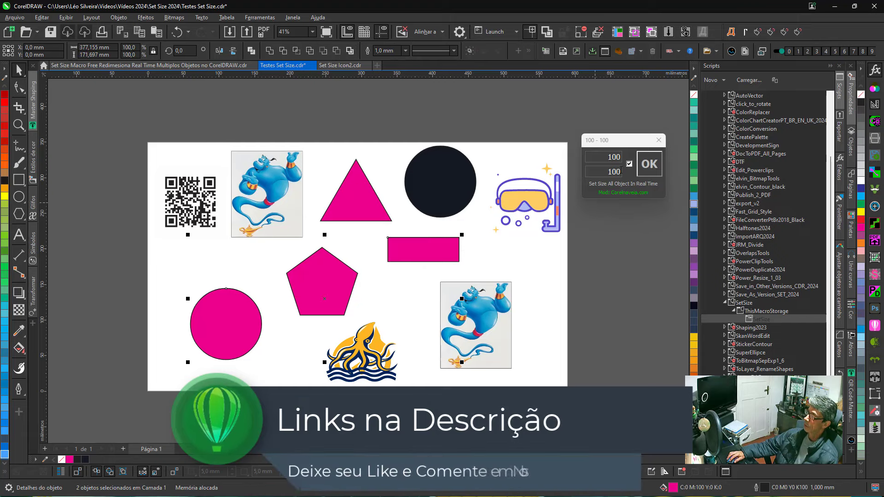
left_click(589, 162)
double_click(590, 160)
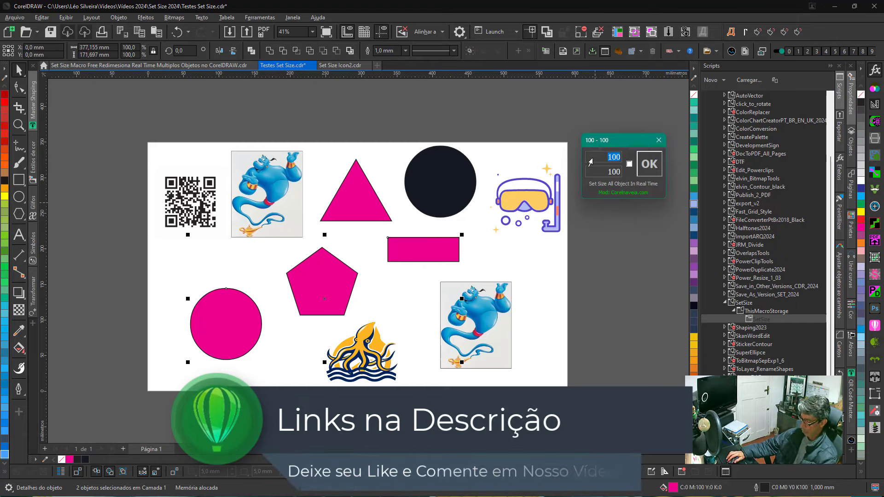
type("50")
double_click(593, 173)
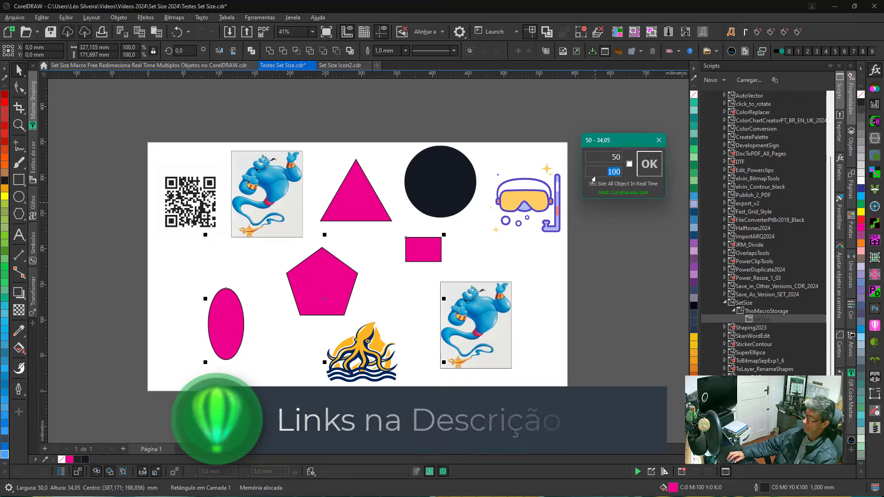
type("30")
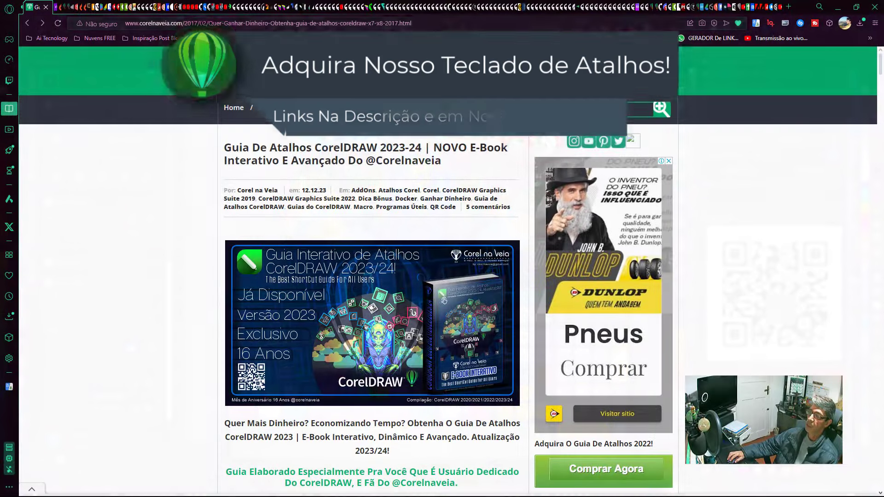
Step: Copy the address of the CorelDRAW shortcut guide page in the browser and look through the page's content
key("ctrl+a")
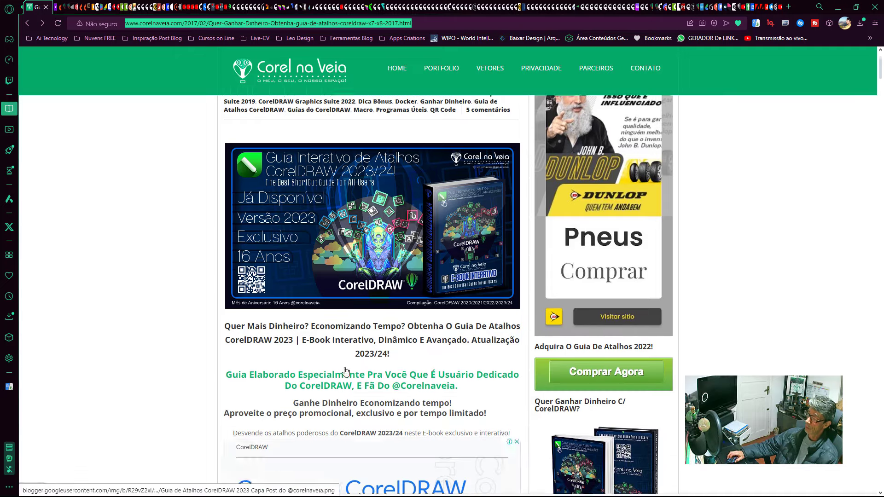
scroll(322, 322, "down", 10)
scroll(361, 408, "down", 6)
scroll(329, 291, "down", 6)
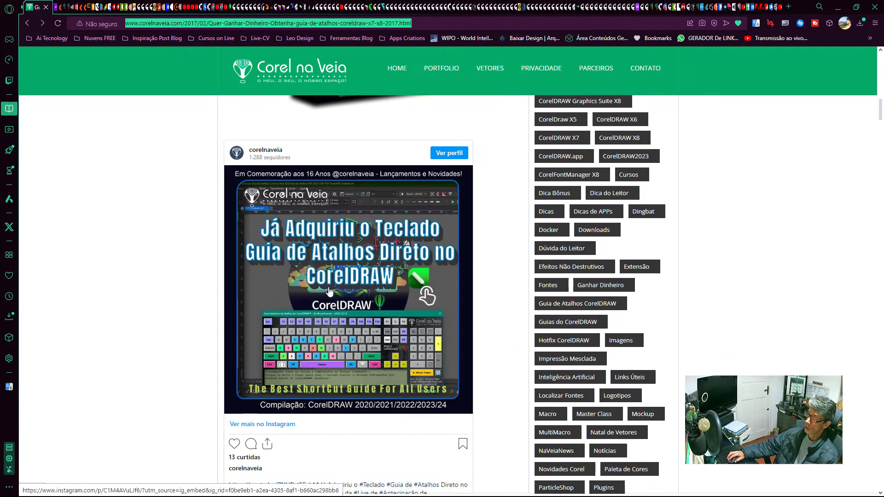
Step: Switch back to CorelDRAW and paste the shortcut guide page's address as the URL in QR Code Master Generator
key("alt+Tab")
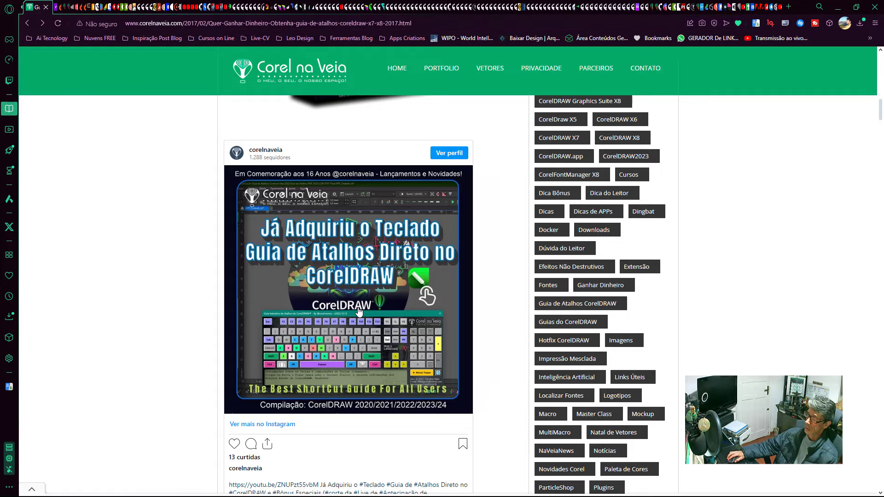
key("Tab")
key("Tab")
key("Tab")
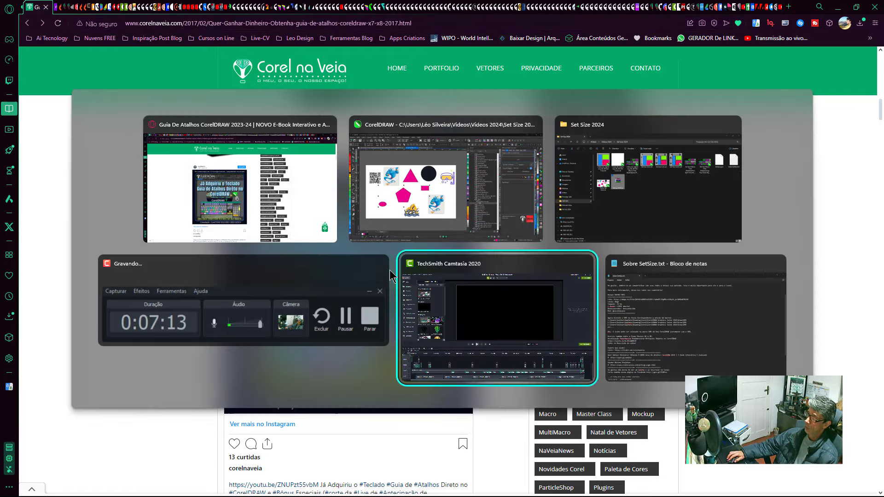
left_click(471, 179)
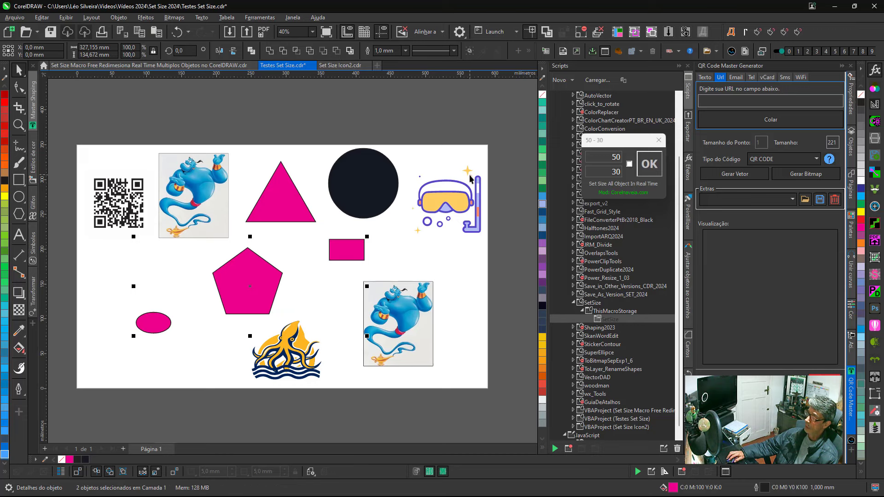
left_click(726, 105)
key("ctrl+v")
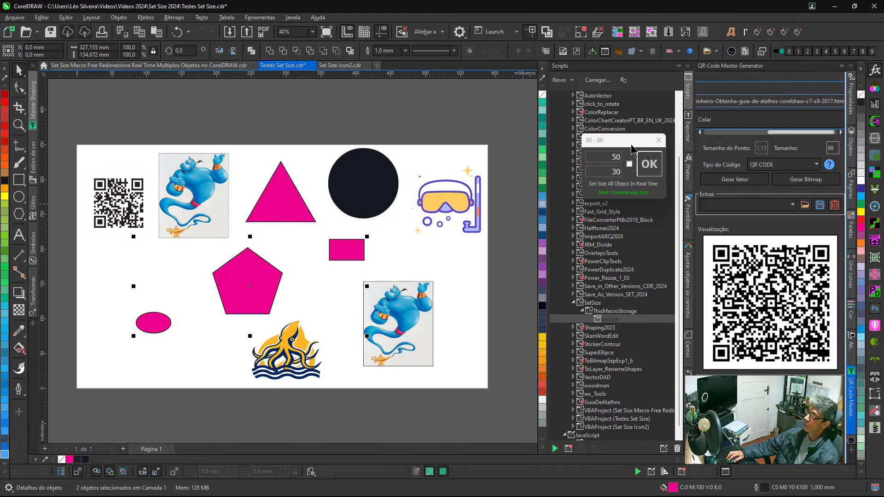
Step: Move the SetSize window aside, open the SetSize macro in the Visual Basic editor and display its SetSizeForm
left_click_drag(632, 143, 483, 99)
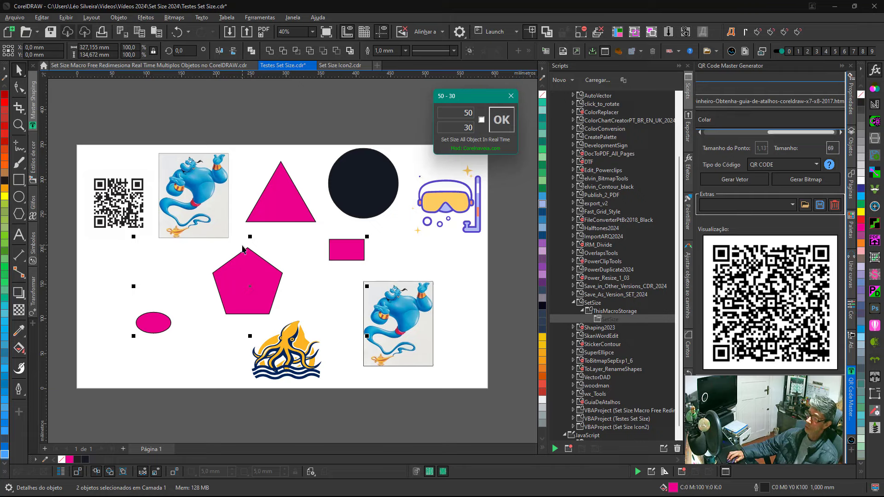
right_click(613, 322)
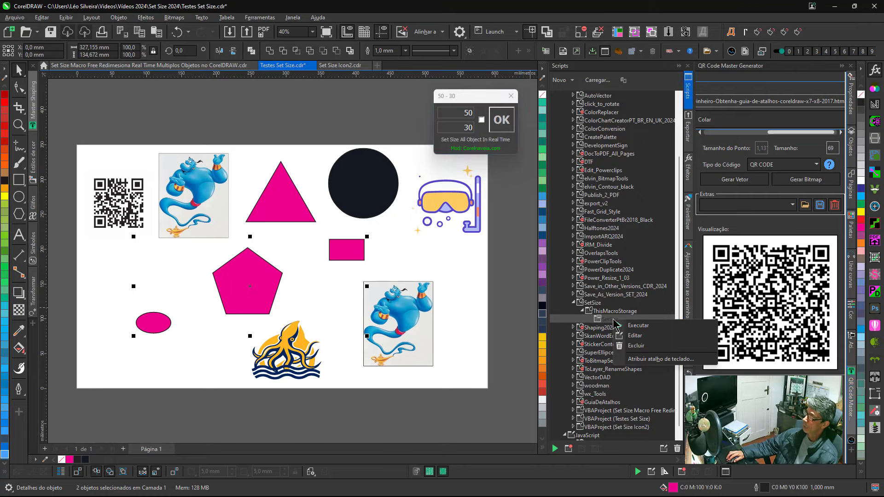
left_click(648, 338)
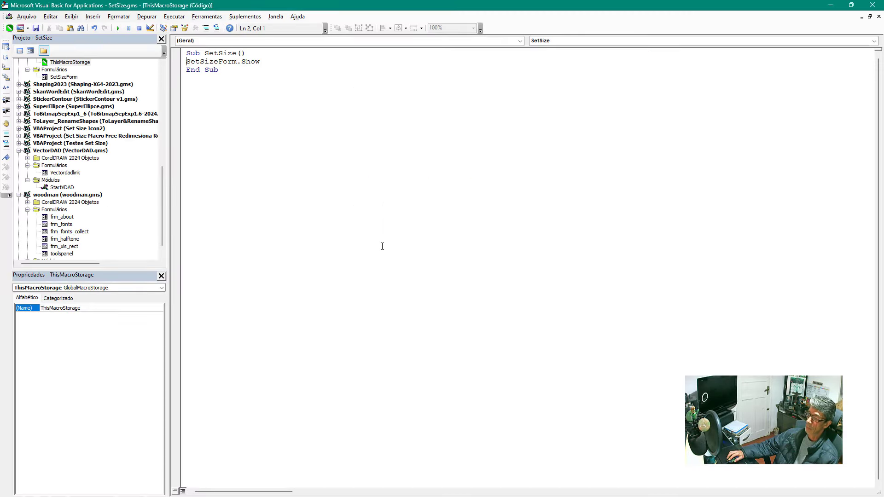
double_click(68, 174)
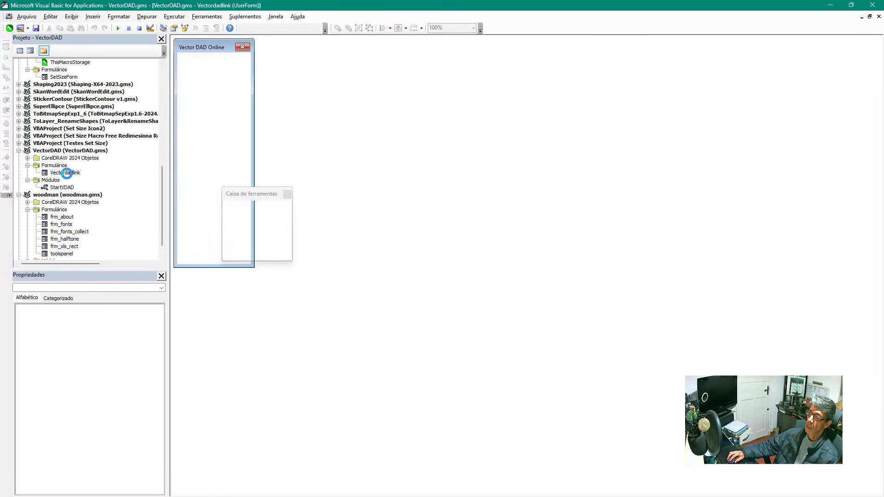
left_click(878, 17)
scroll(60, 189, "up", 5)
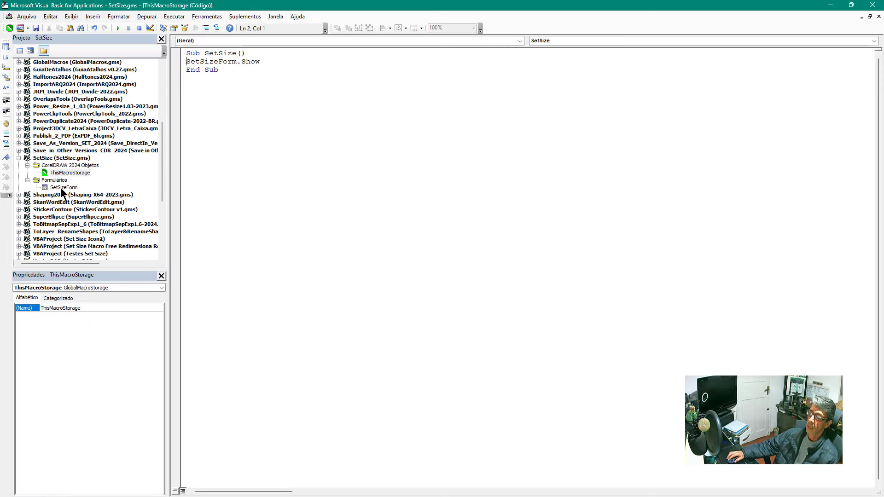
double_click(60, 187)
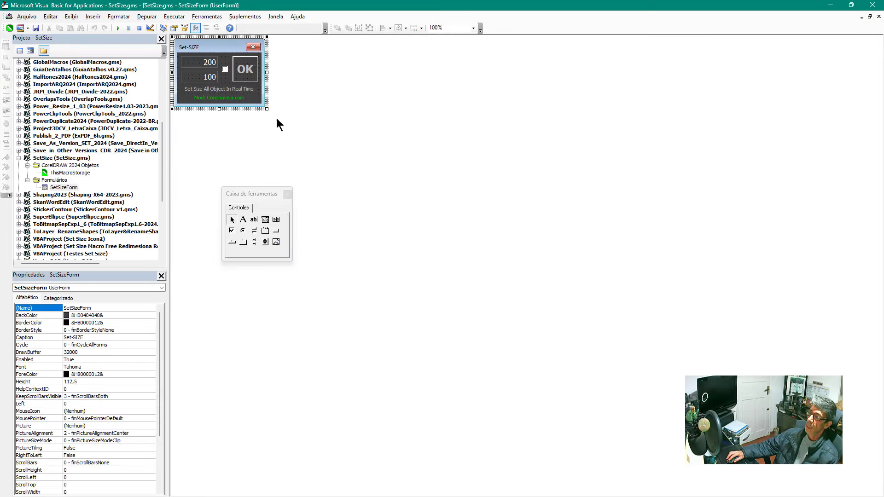
Step: Display the code behind SetSizeForm and look through its procedures and declarations
right_click(63, 188)
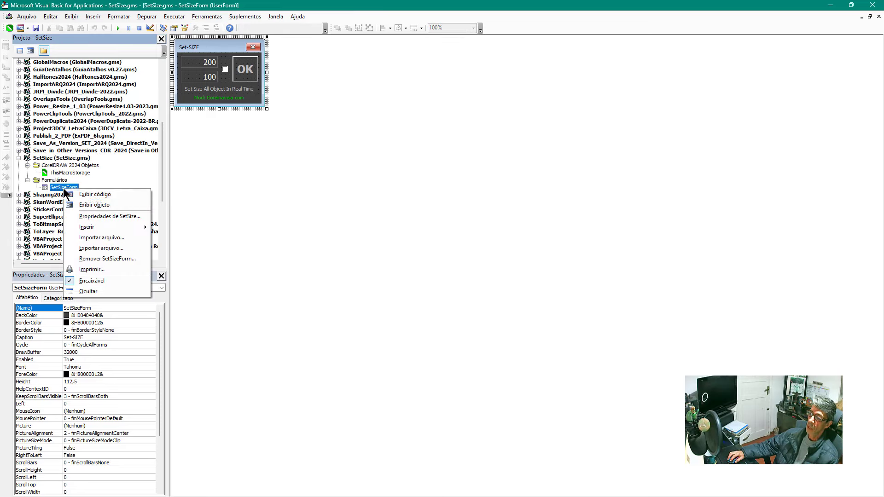
left_click(118, 195)
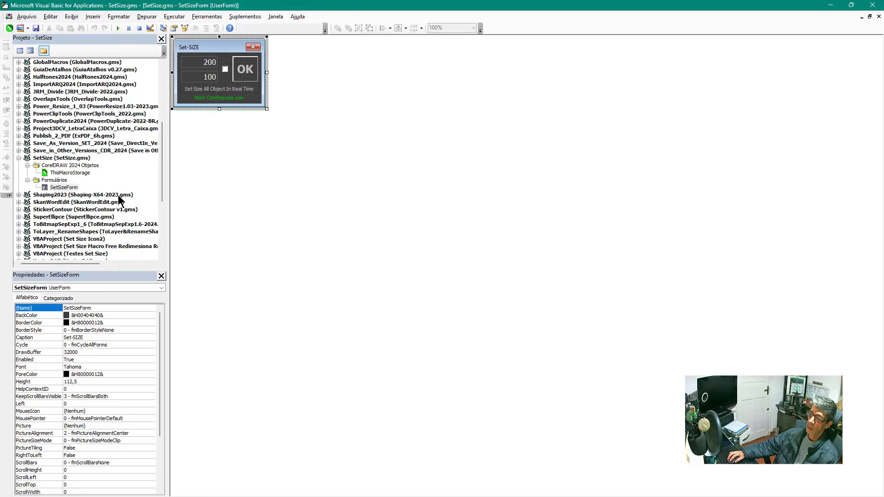
scroll(417, 326, "down", 12)
scroll(416, 325, "down", 20)
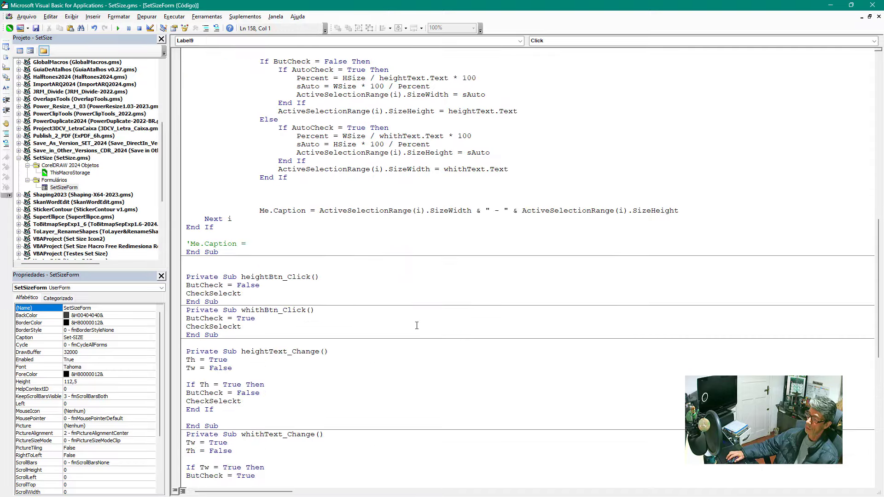
scroll(417, 319, "up", 5)
scroll(417, 319, "up", 20)
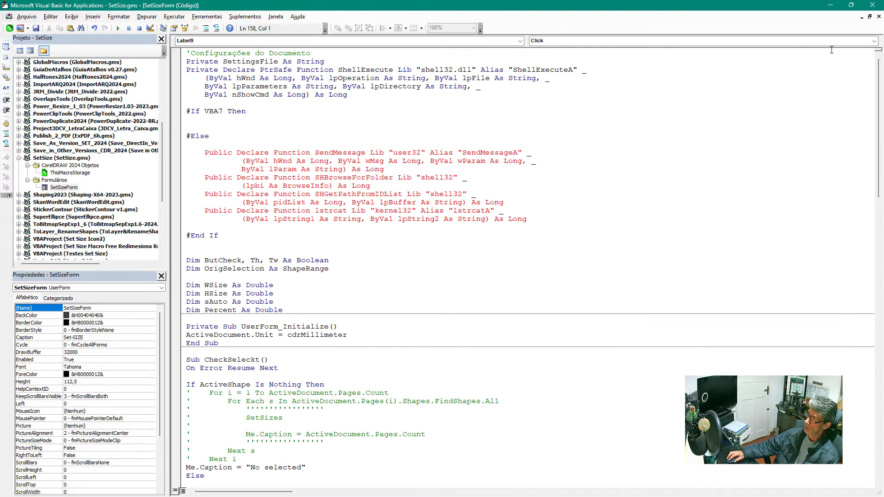
Step: Close the Visual Basic editor, clear the selection on the CorelDRAW page and collapse the Scripts docker
left_click(878, 17)
left_click(872, 5)
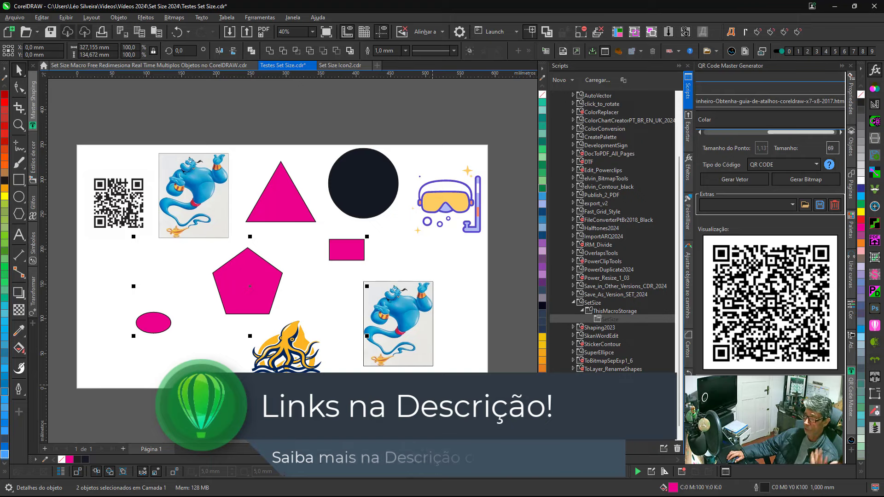
left_click(460, 359)
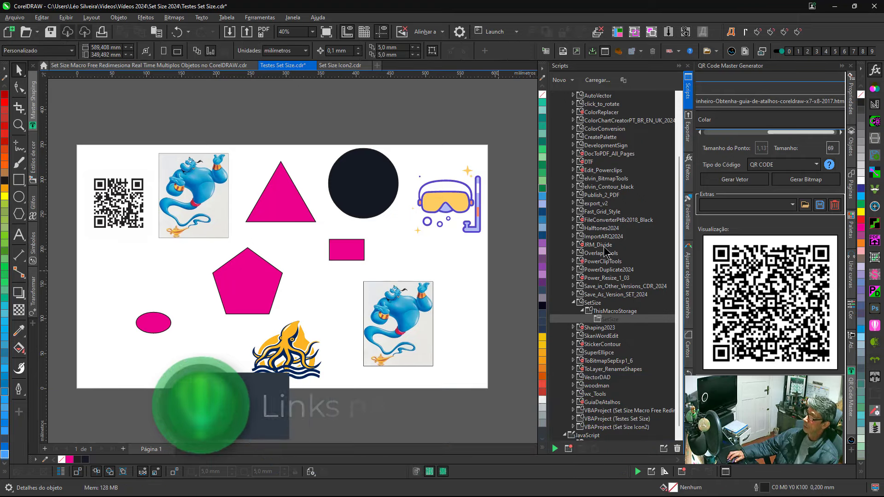
left_click(679, 67)
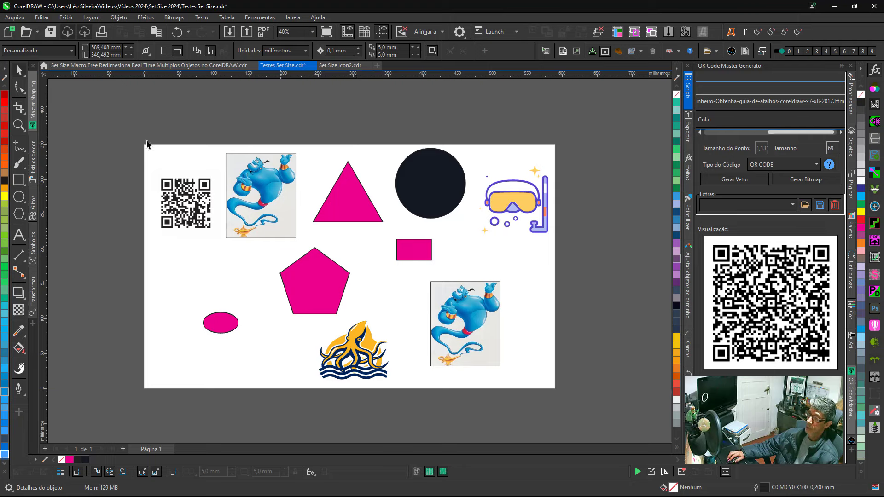
Step: Select the QR code, genie image, octopus, goggles, black circle, triangle, pentagon and rectangle one after another to check their sizes
left_click_drag(228, 253, 229, 254)
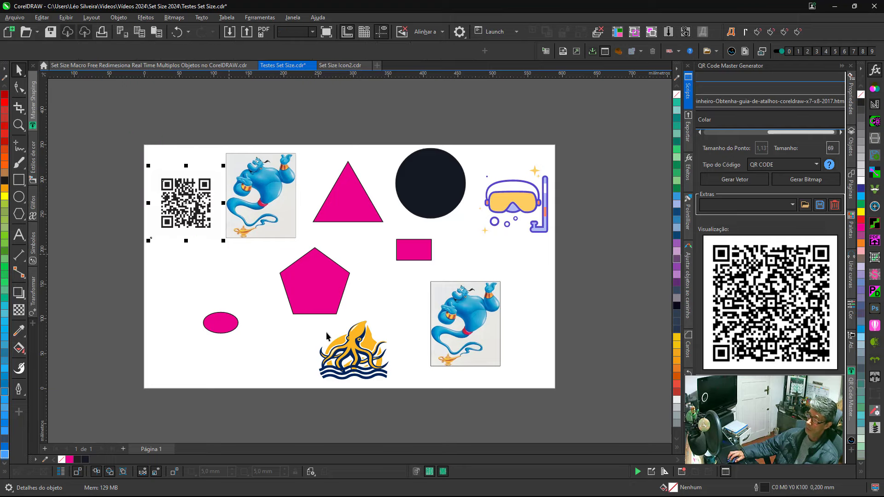
left_click(465, 311)
left_click(361, 346)
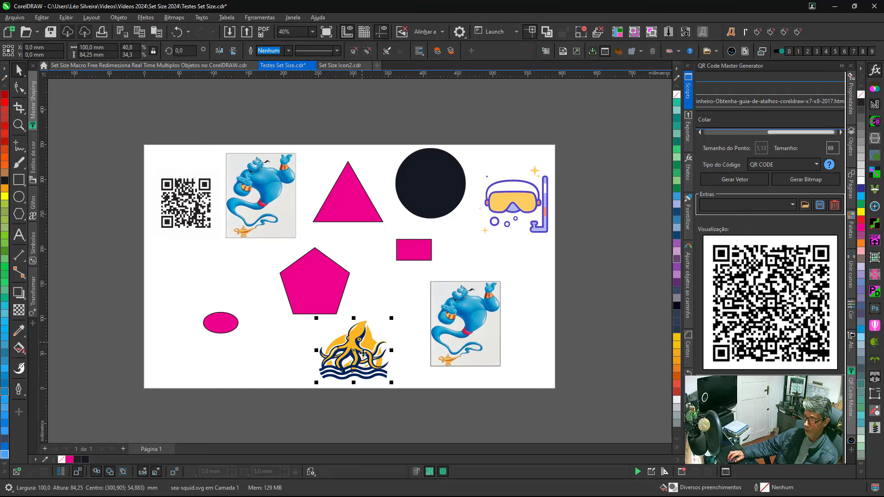
left_click(507, 212)
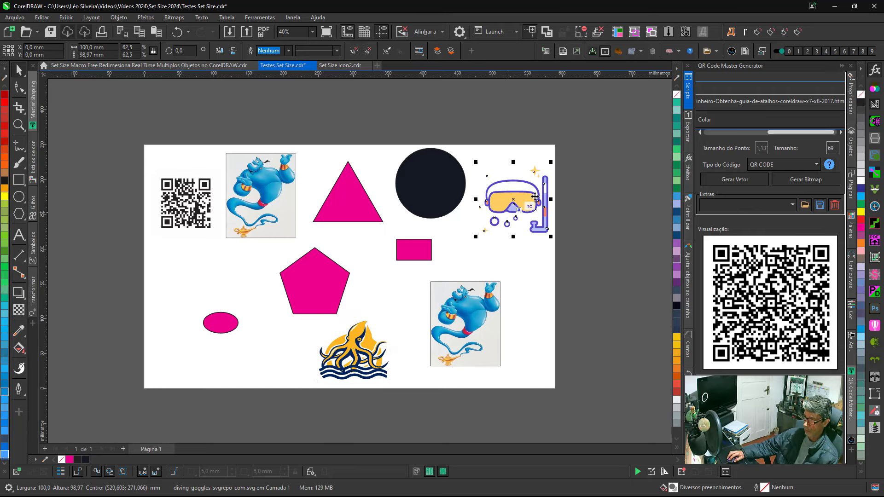
left_click(427, 175)
left_click(351, 198)
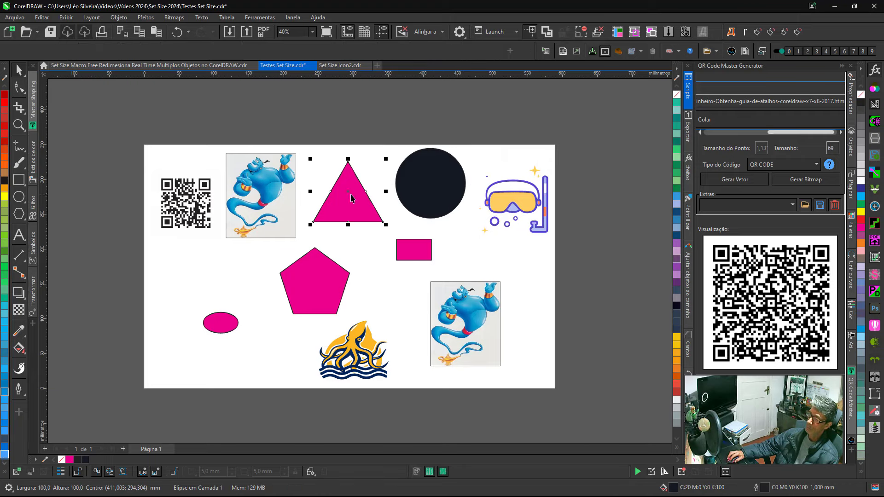
left_click(314, 287)
left_click(336, 201)
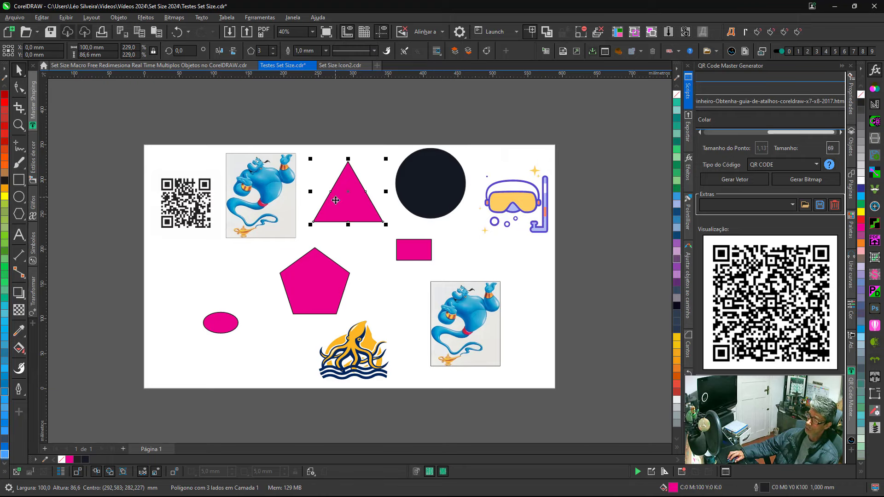
left_click(315, 278)
left_click(397, 256)
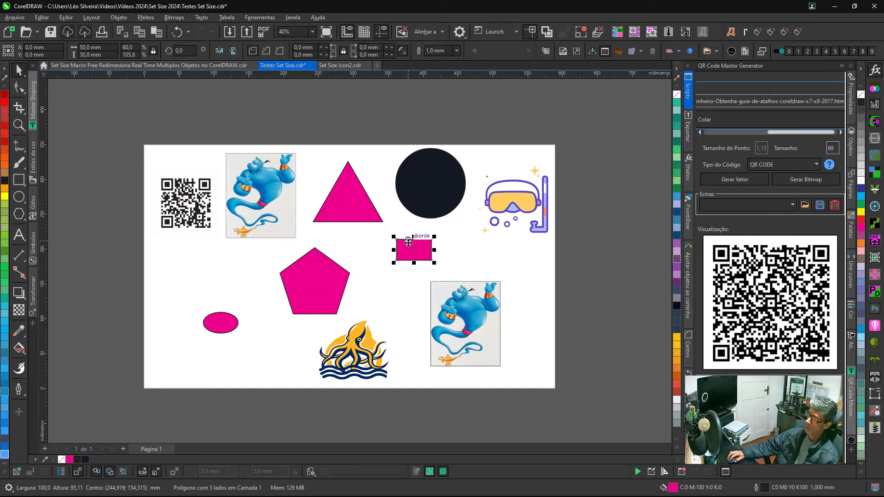
Step: Select the magenta ellipse and small rectangle together and resize each with SetSize to 100 by 100 mm
left_click(229, 319)
left_click(403, 256, "shift")
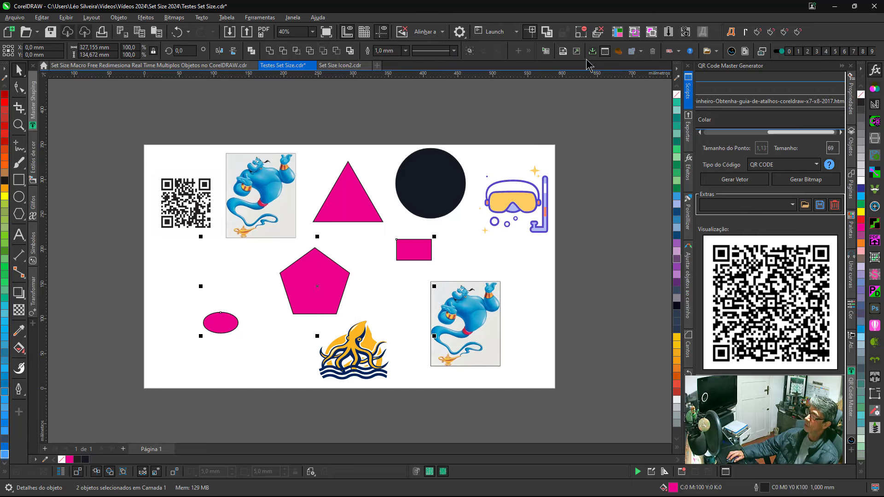
left_click(618, 32)
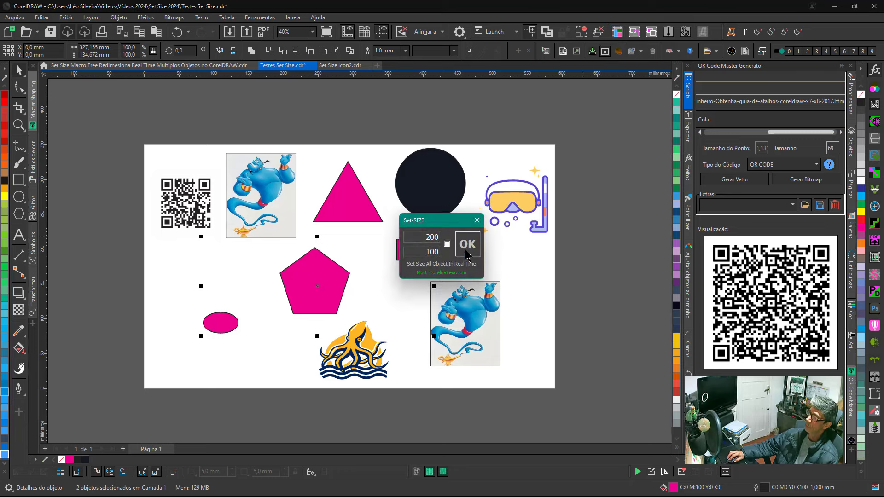
double_click(416, 241)
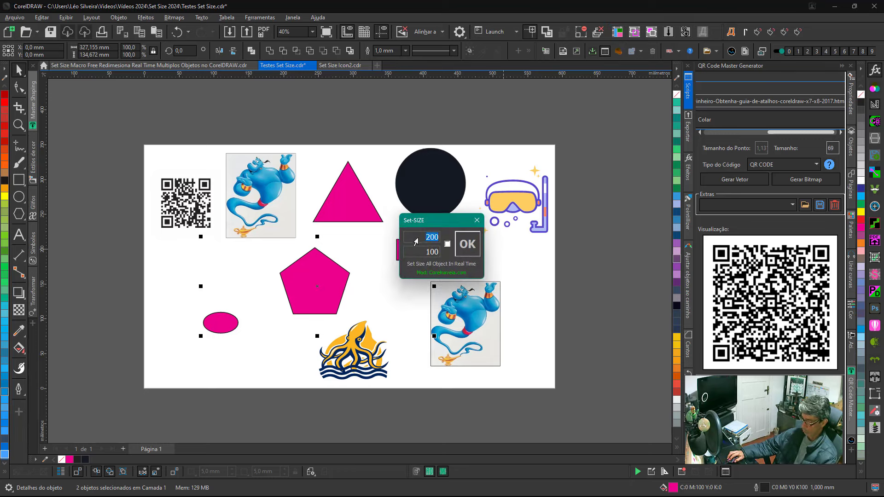
type("100")
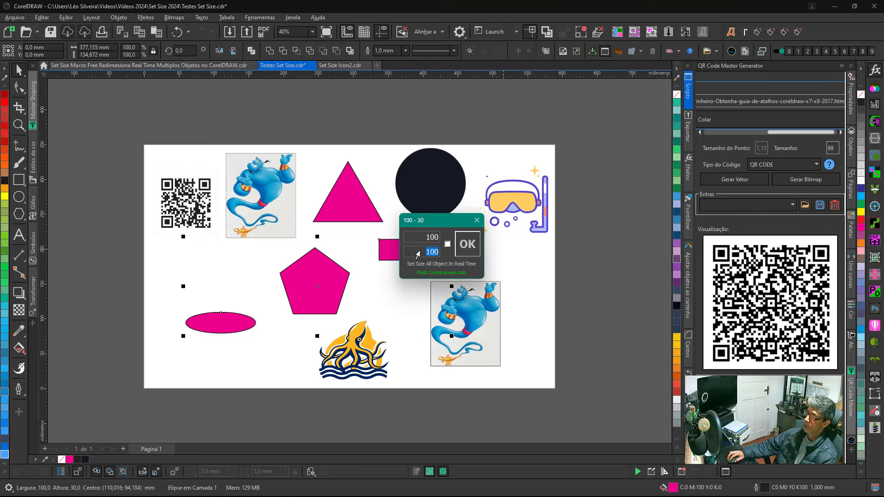
type("100")
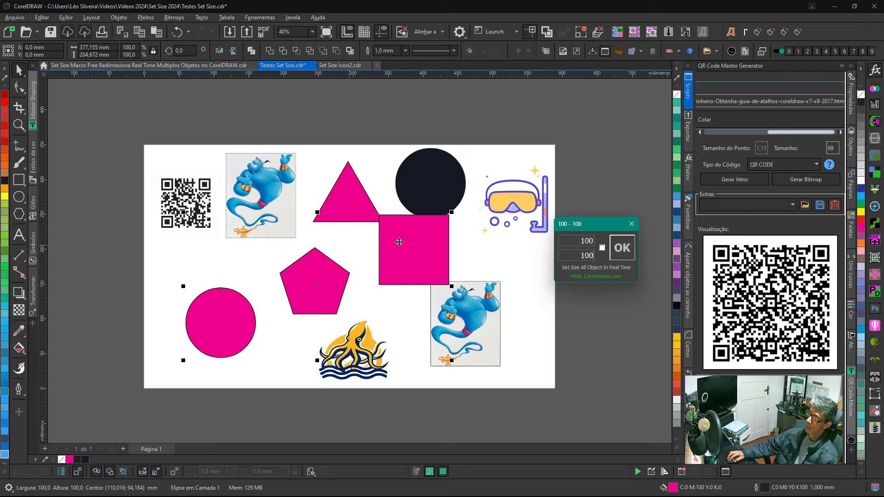
Step: Move the magenta circle and square slightly down and left, deselect them and place the SetSize window above the goggles
left_click_drag(399, 242, 381, 261)
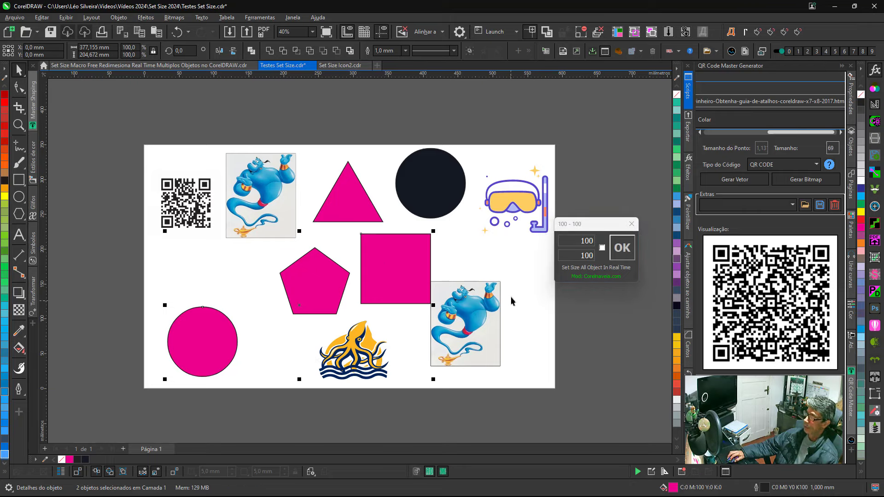
left_click(543, 275)
left_click_drag(594, 223, 604, 157)
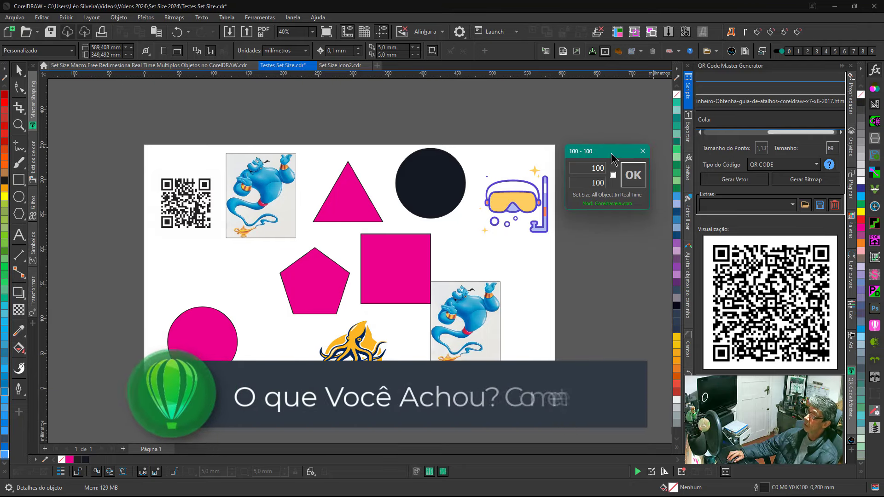
left_click_drag(608, 157, 502, 97)
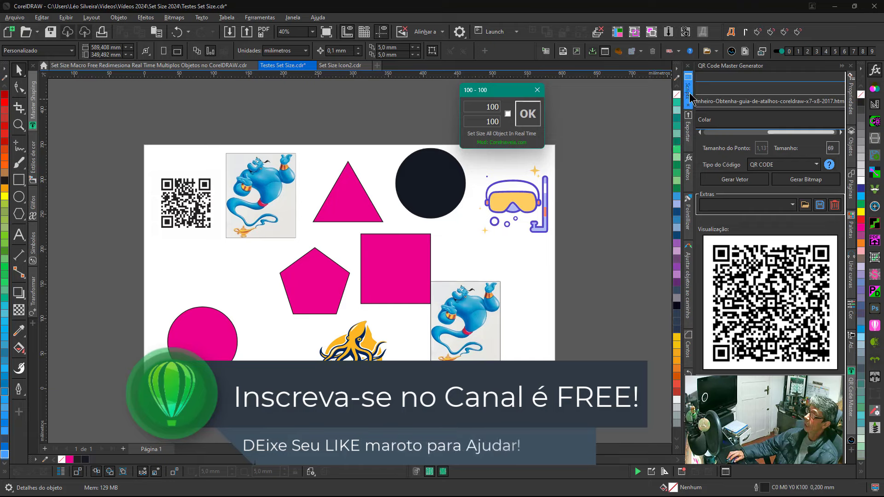
Step: Expand the Scripts docker and run the Power_Resize_1_03 macro to view its options
left_click(674, 104)
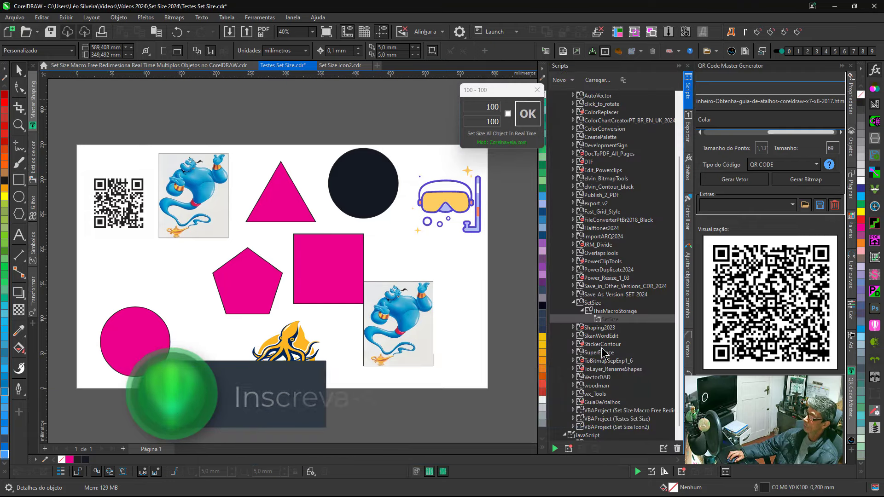
left_click(596, 278)
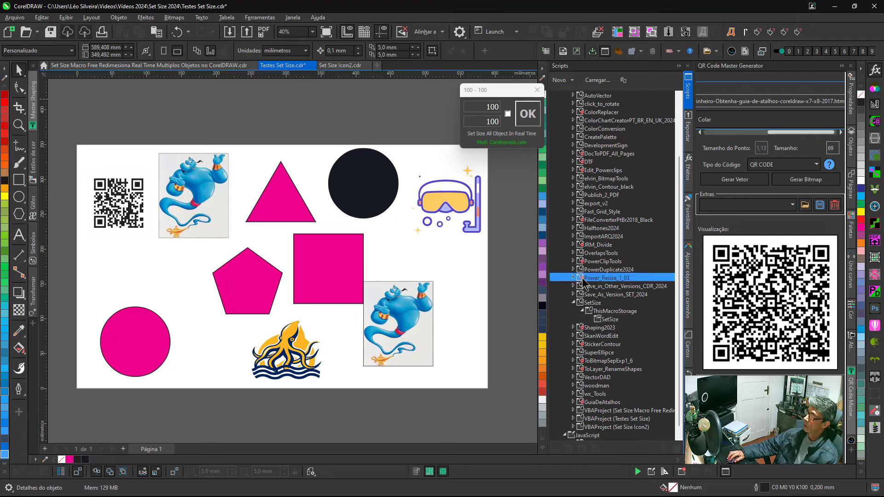
left_click(574, 278)
left_click(582, 286)
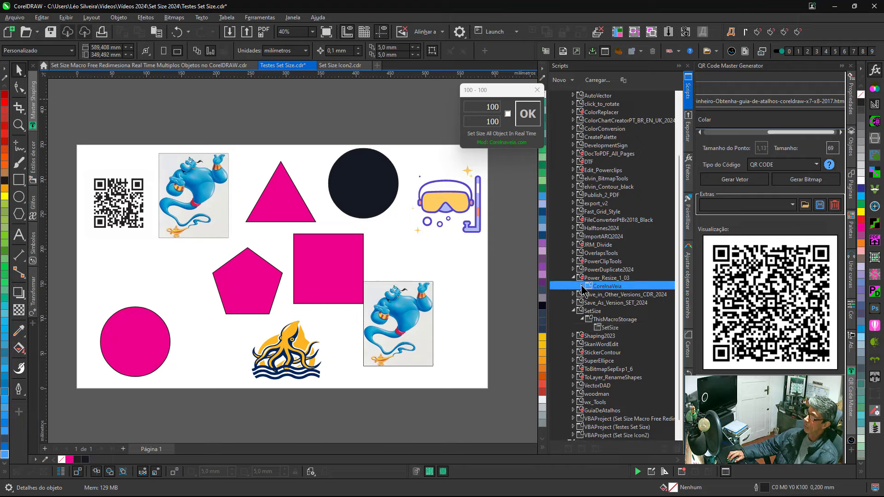
left_click(610, 295)
double_click(617, 295)
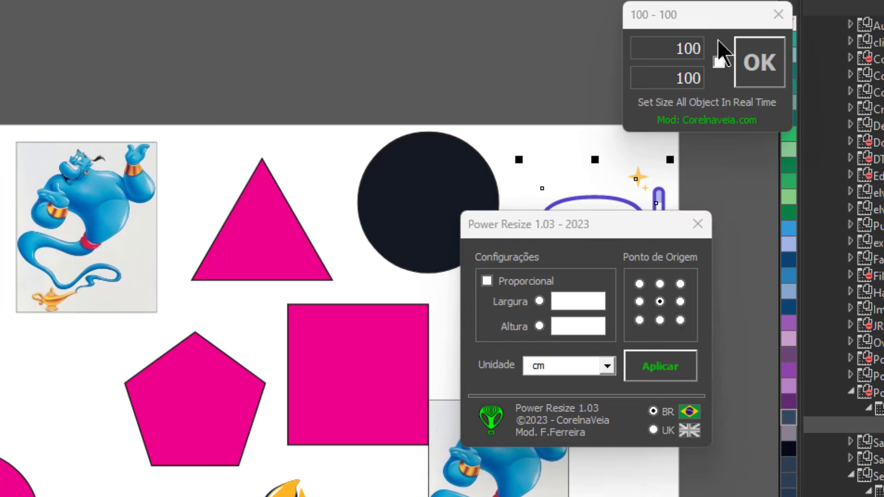
Step: Close the Power Resize window and collapse the Scripts docker, keeping SetSize open
left_click(696, 225)
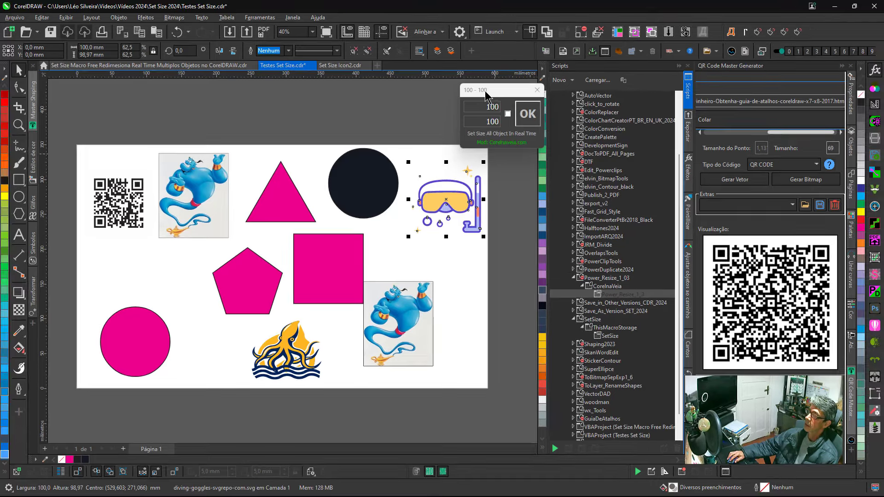
left_click(485, 94)
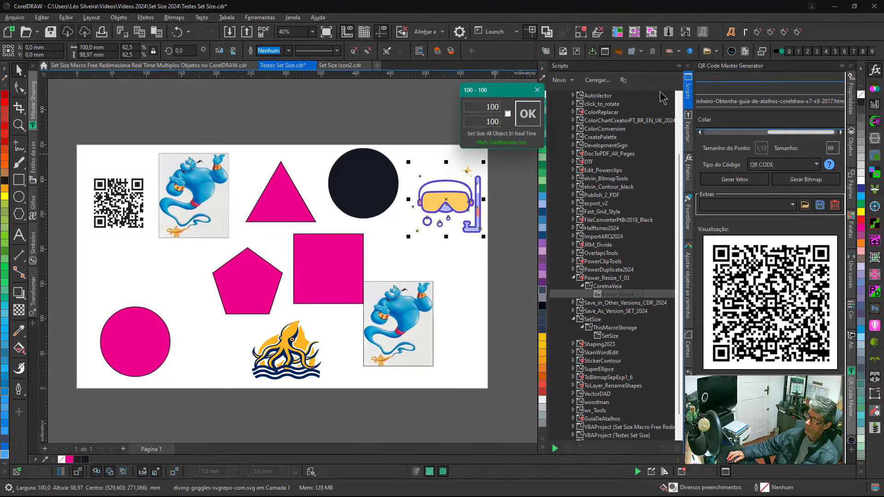
left_click(687, 66)
left_click(527, 99)
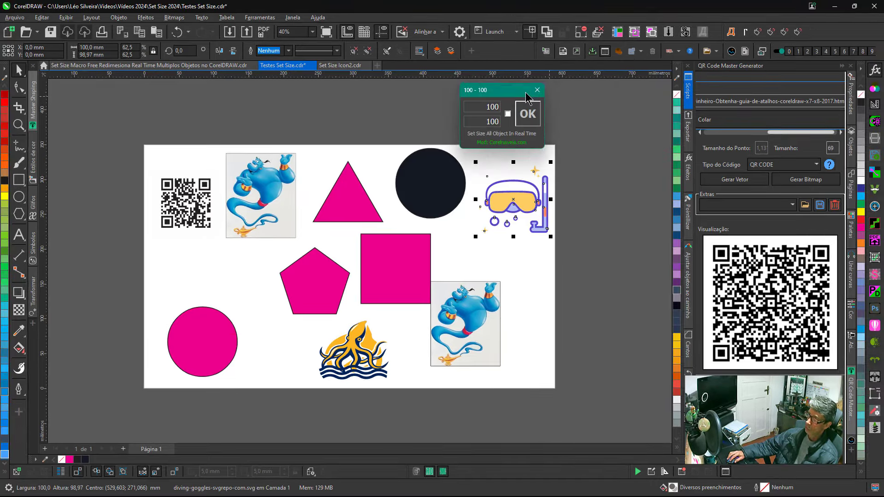
Step: Move SetSize off the page, enable its proportional option and resize all the page's objects individually to 30 mm wide
left_click_drag(526, 94, 627, 116)
left_click(608, 136)
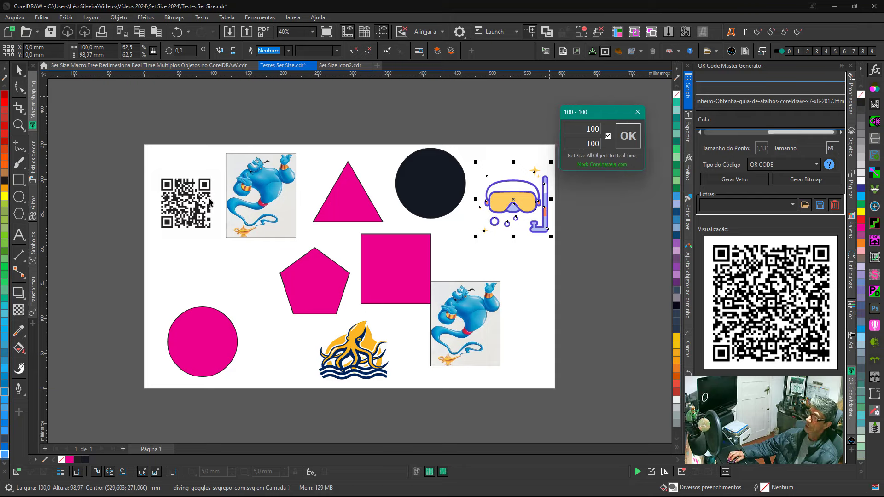
left_click_drag(113, 137, 538, 361)
left_click_drag(581, 397, 575, 402)
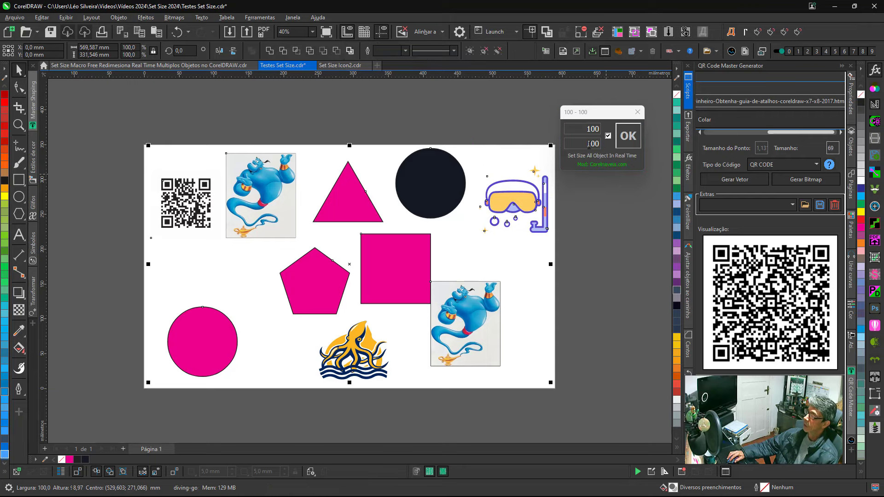
left_click(580, 134)
type("30")
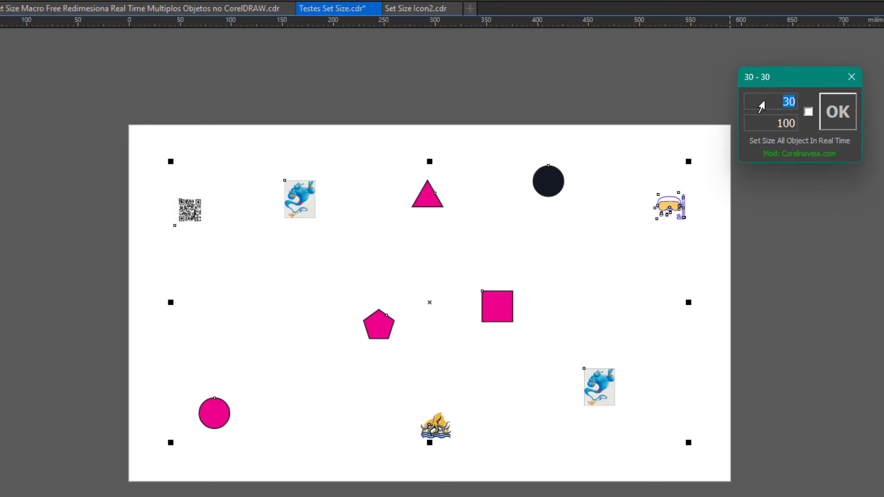
Step: Turn off the proportional option and resize every selected object to 100 mm wide and 50 mm high
type("100")
left_click(763, 124)
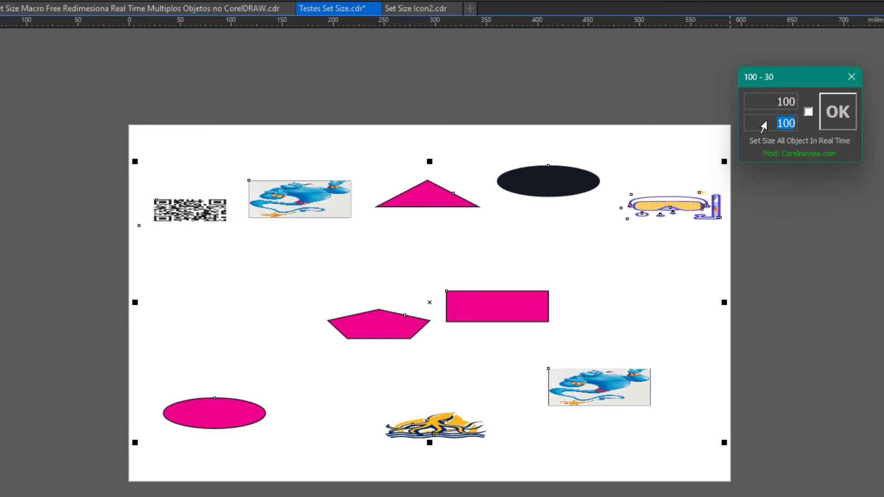
type("50")
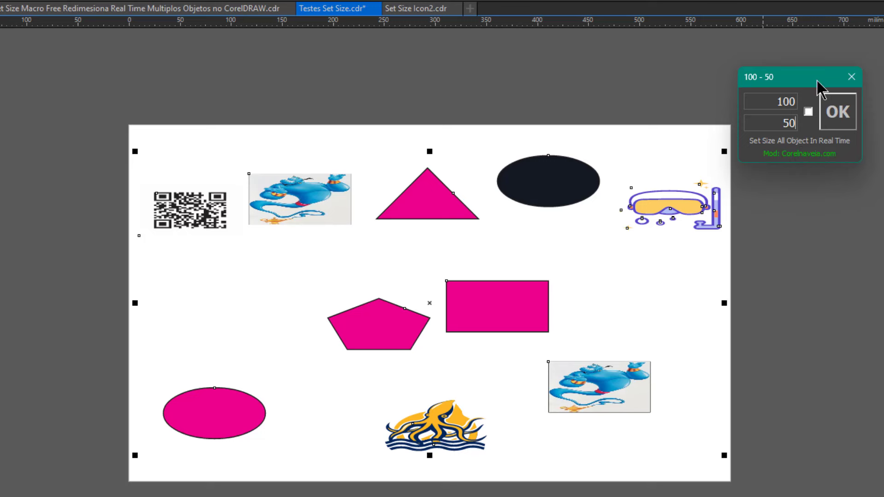
Step: Move the SetSize window further aside, enable proportional resizing and set the selected objects' height to 100 mm
left_click_drag(814, 76, 837, 95)
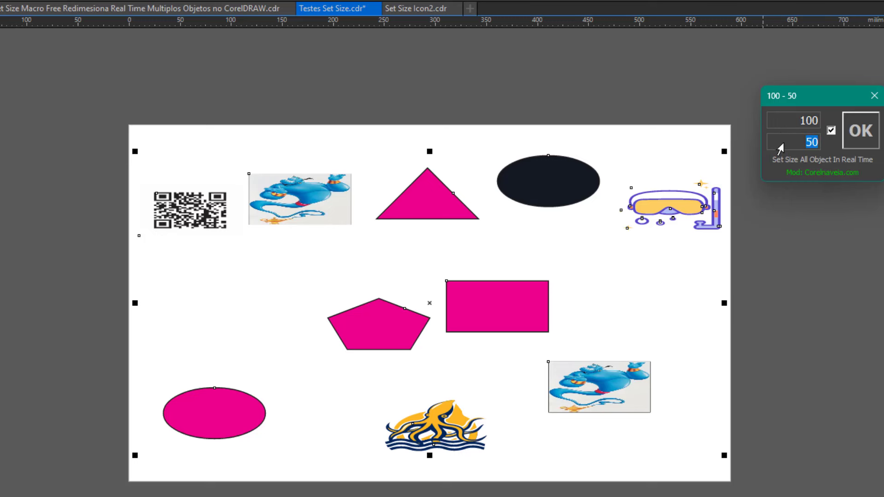
type("100")
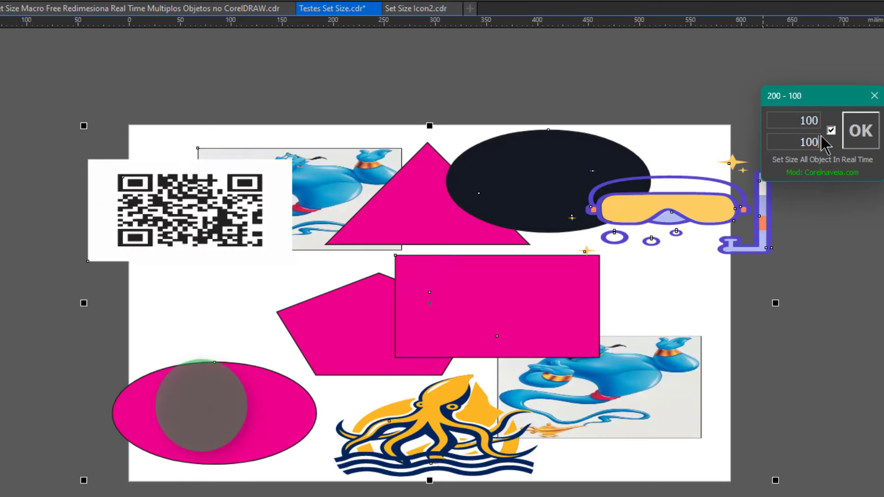
Step: Apply the proportional 100 mm size to the selected objects with SetSize
left_click(860, 130)
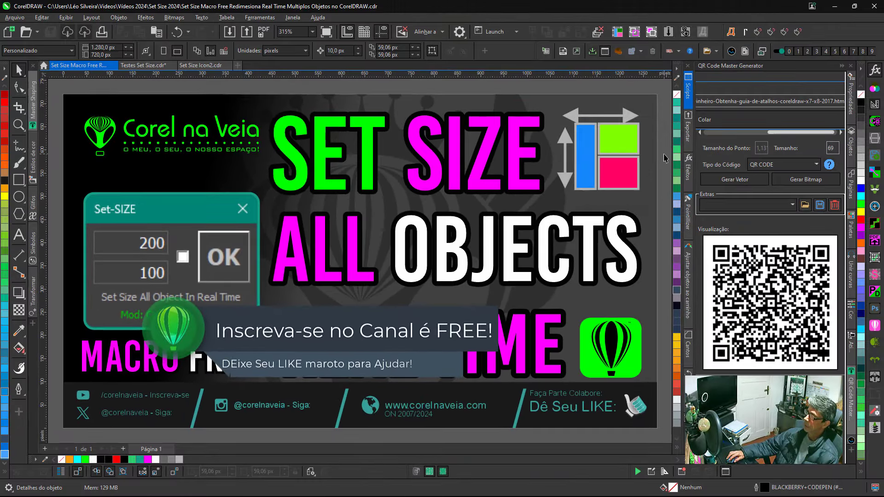
Step: Collapse the QR Code Master Generator docker, open the Icon Toolset docker and view the Set Size Icon2.cdr drawing
left_click(843, 67)
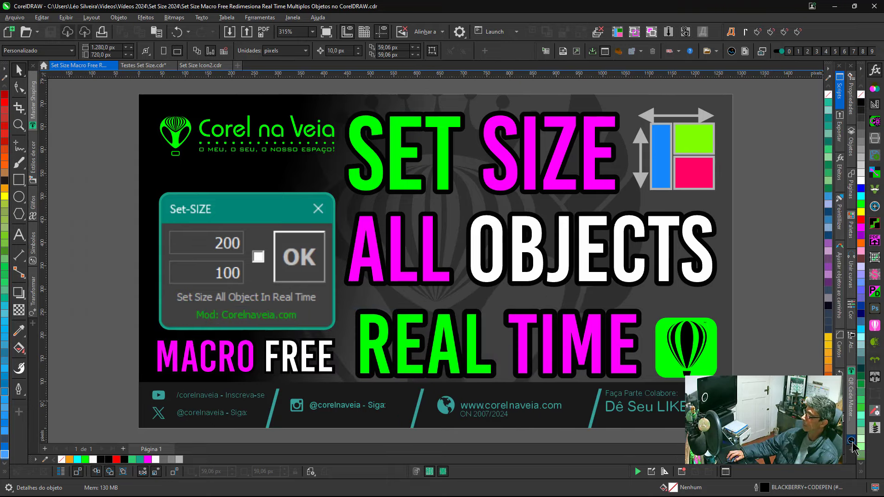
left_click(851, 442)
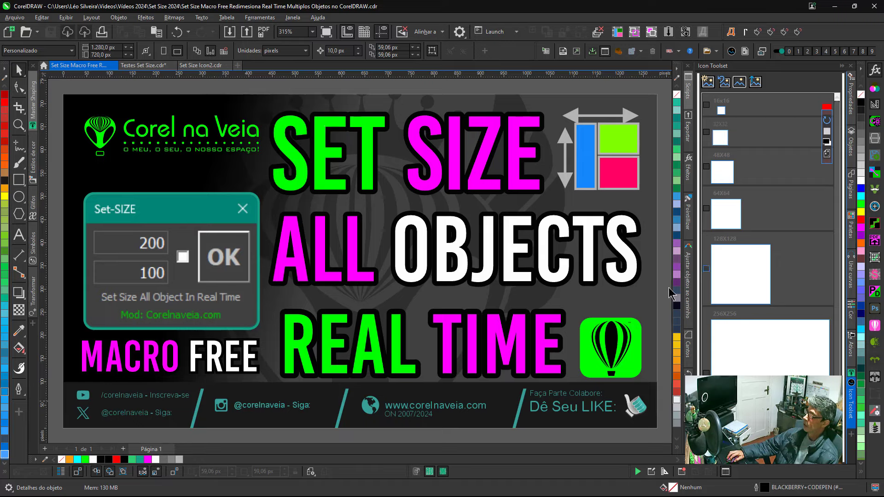
left_click(200, 65)
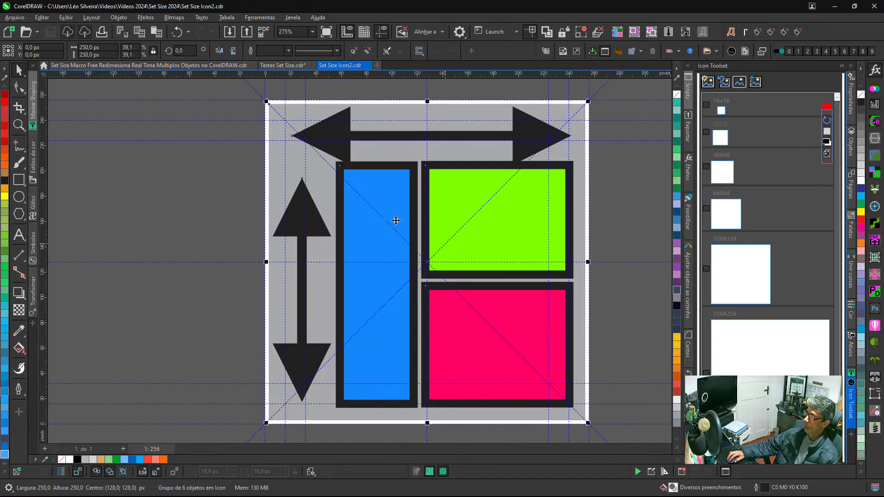
Step: Return to the Set Size Macro Free banner document and show the QR Code Master Generator docker again
left_click(147, 69)
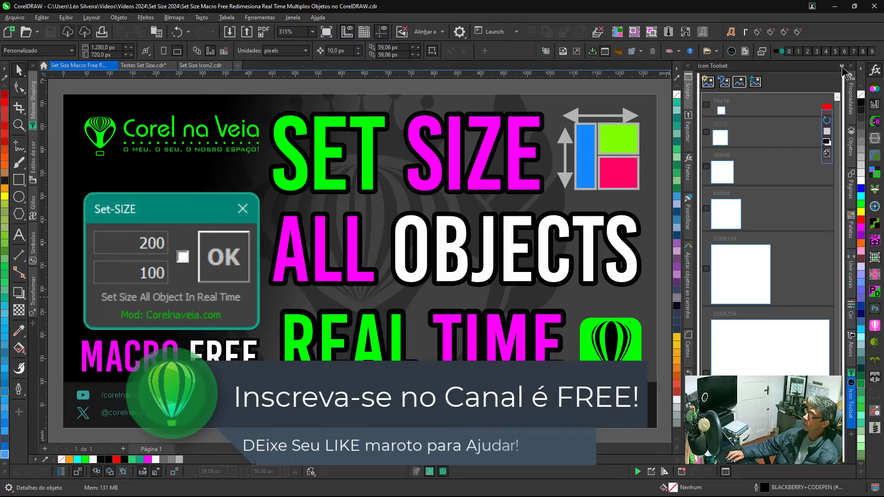
left_click(827, 132)
left_click(853, 376)
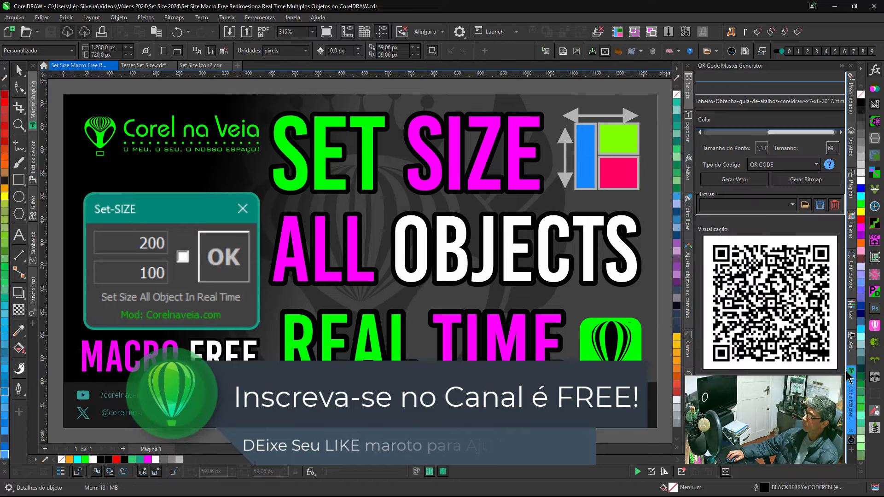